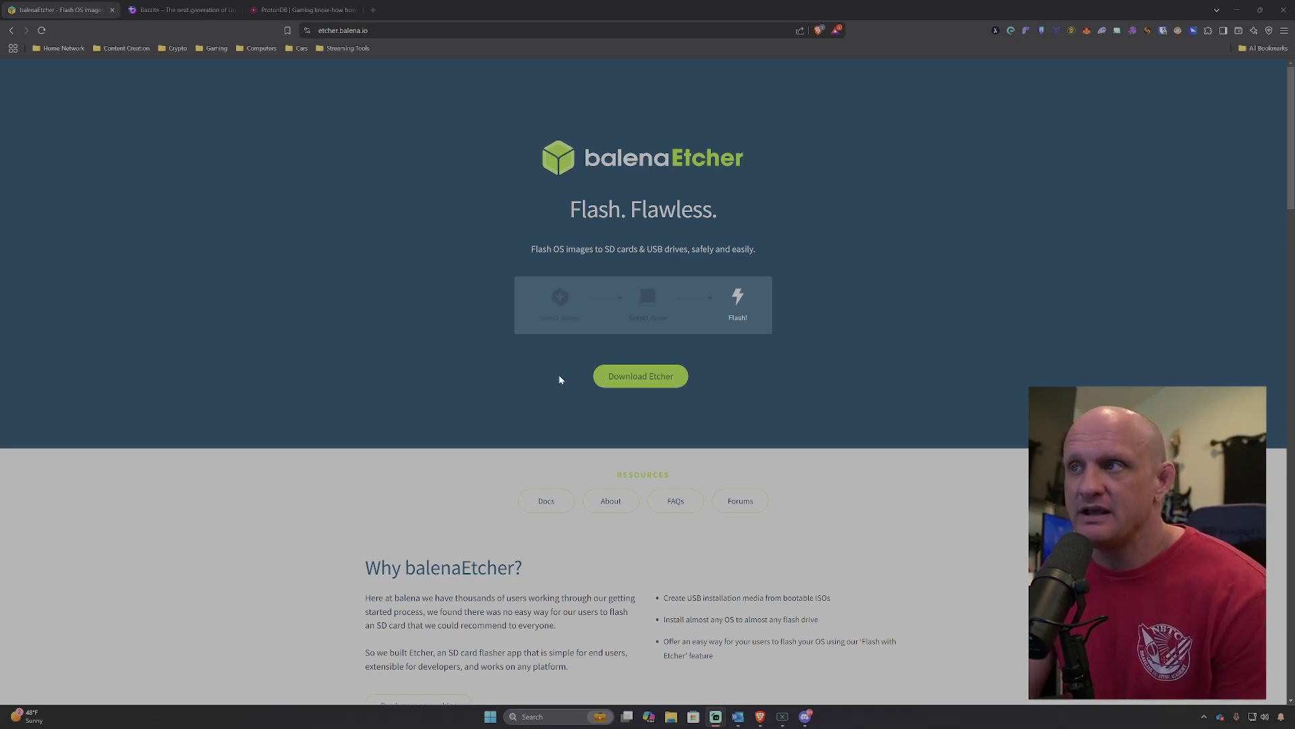
# Download the Etcher for Windows (x86|x64) installer and save it in the Downloads folder.
pyautogui.click(644, 381)
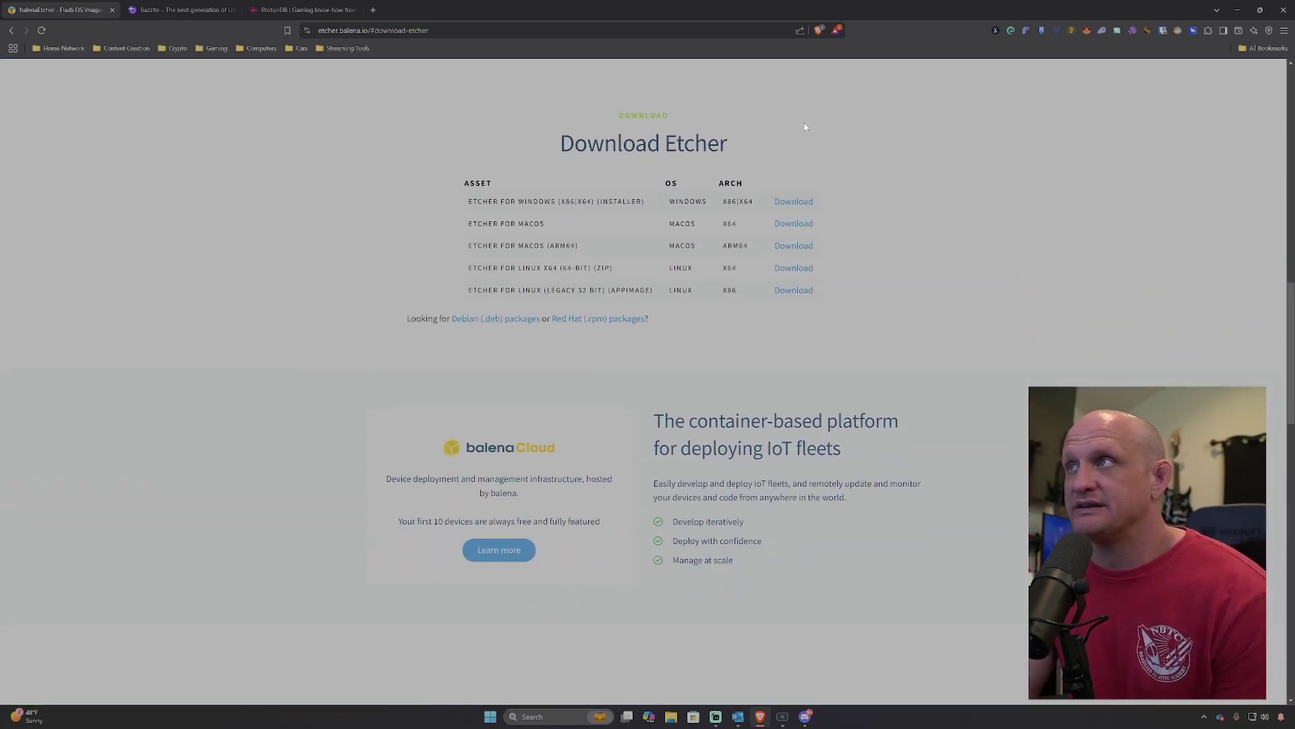
pyautogui.moveTo(493, 201); pyautogui.dragTo(602, 212)
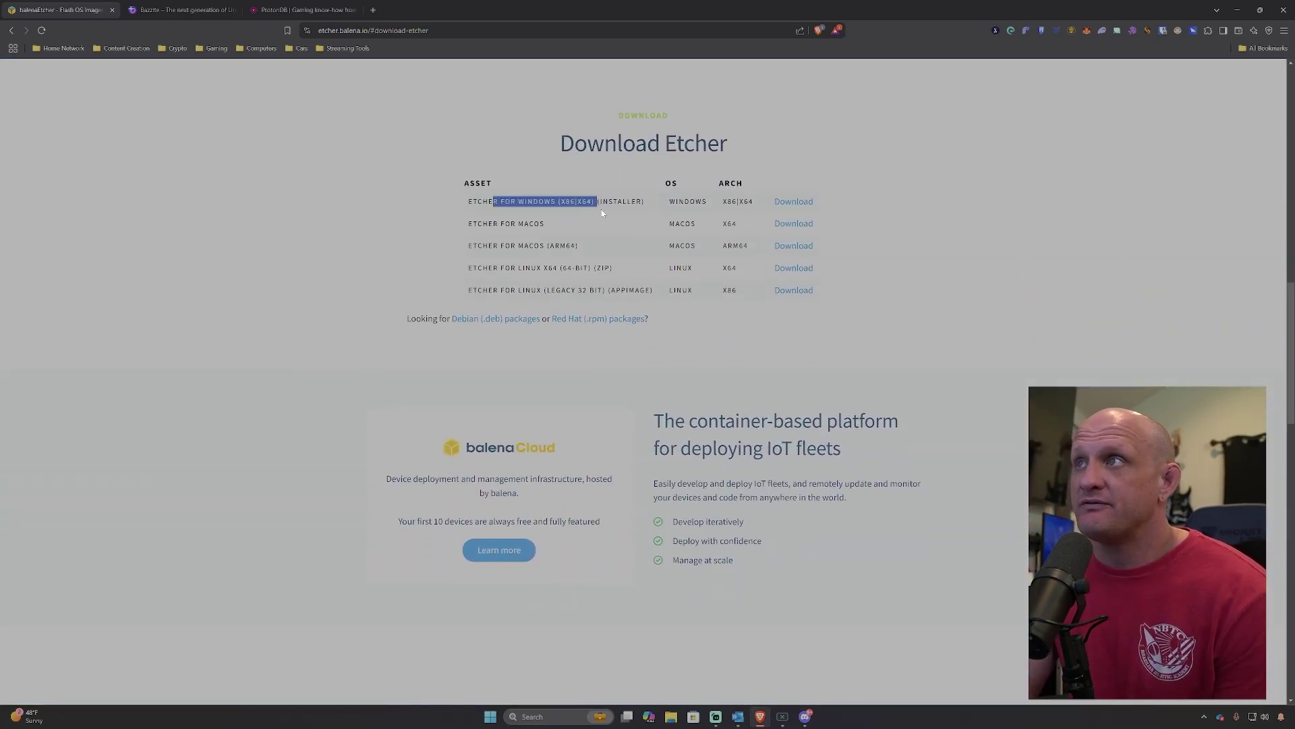
pyautogui.click(620, 212)
pyautogui.click(793, 201)
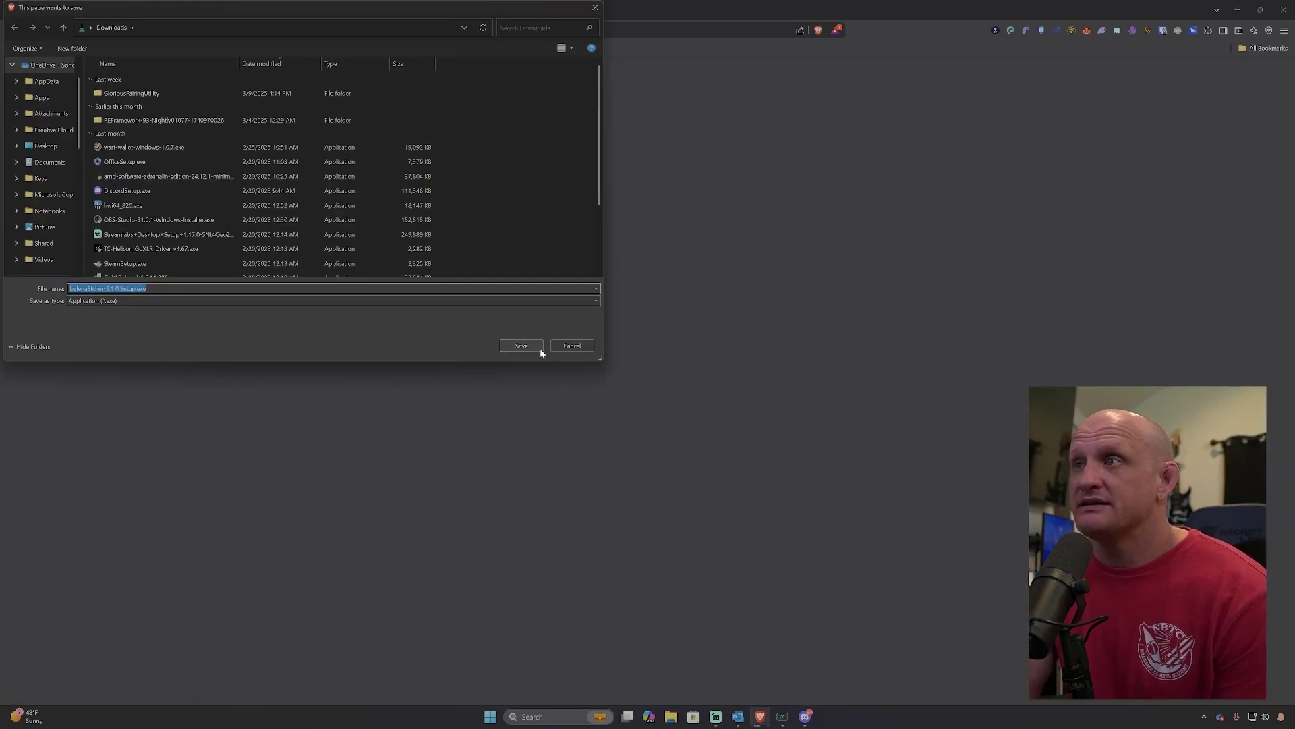
pyautogui.click(538, 347)
# Run the downloaded balenaEtcher-2.1.0.Setup.exe installer and minimize the Etcher window once it opens.
pyautogui.click(1208, 30)
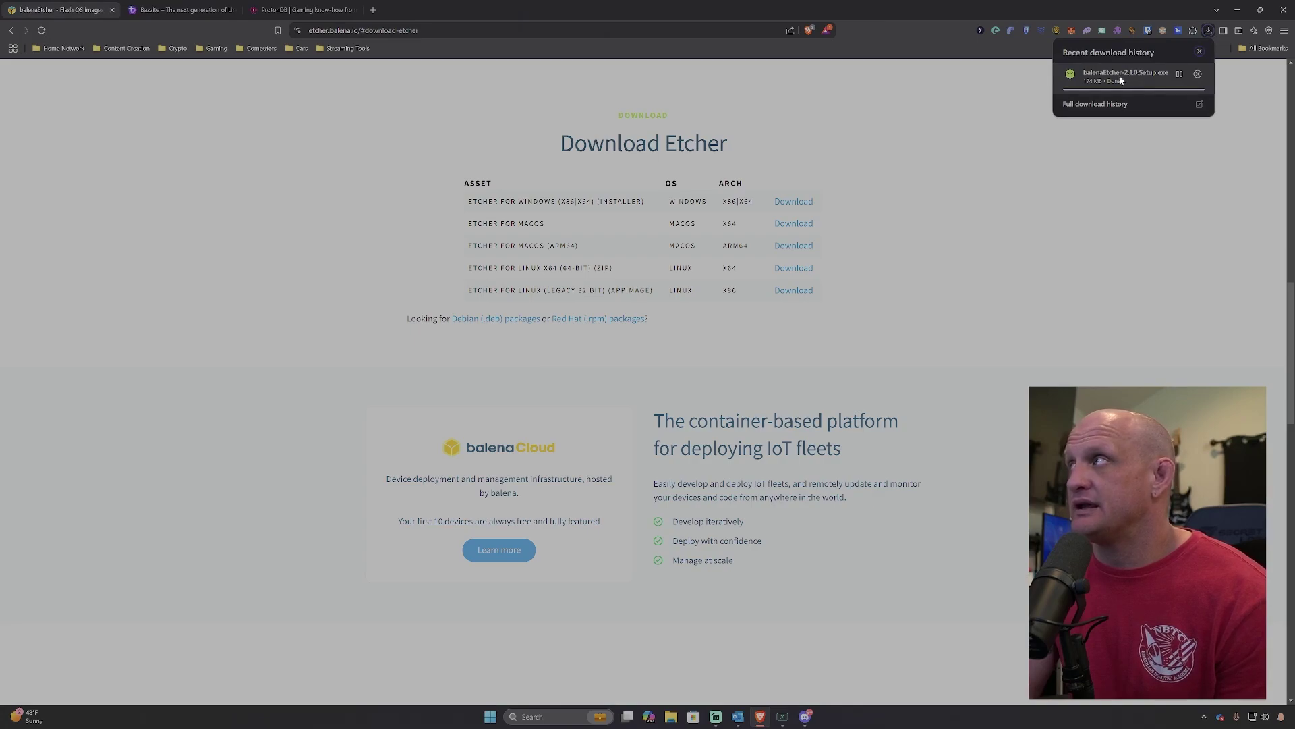
pyautogui.click(1094, 78)
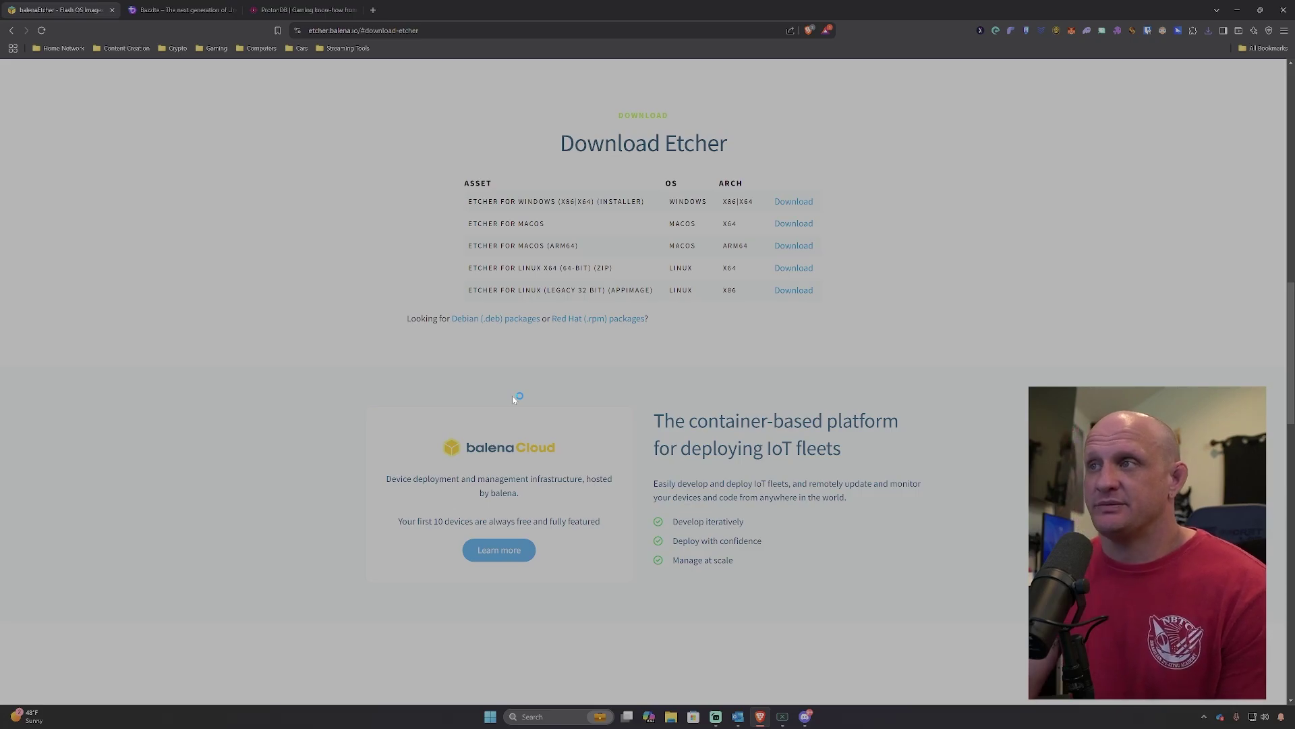
pyautogui.click(807, 451)
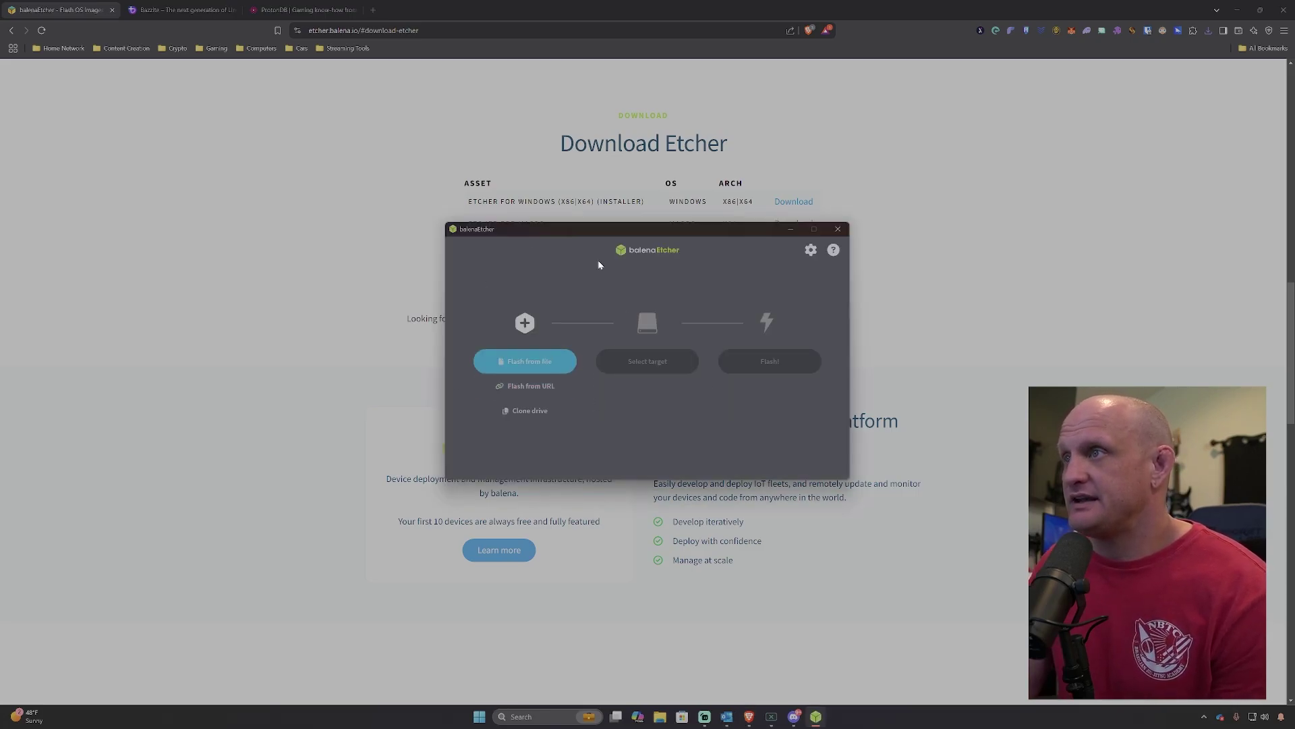
pyautogui.click(789, 229)
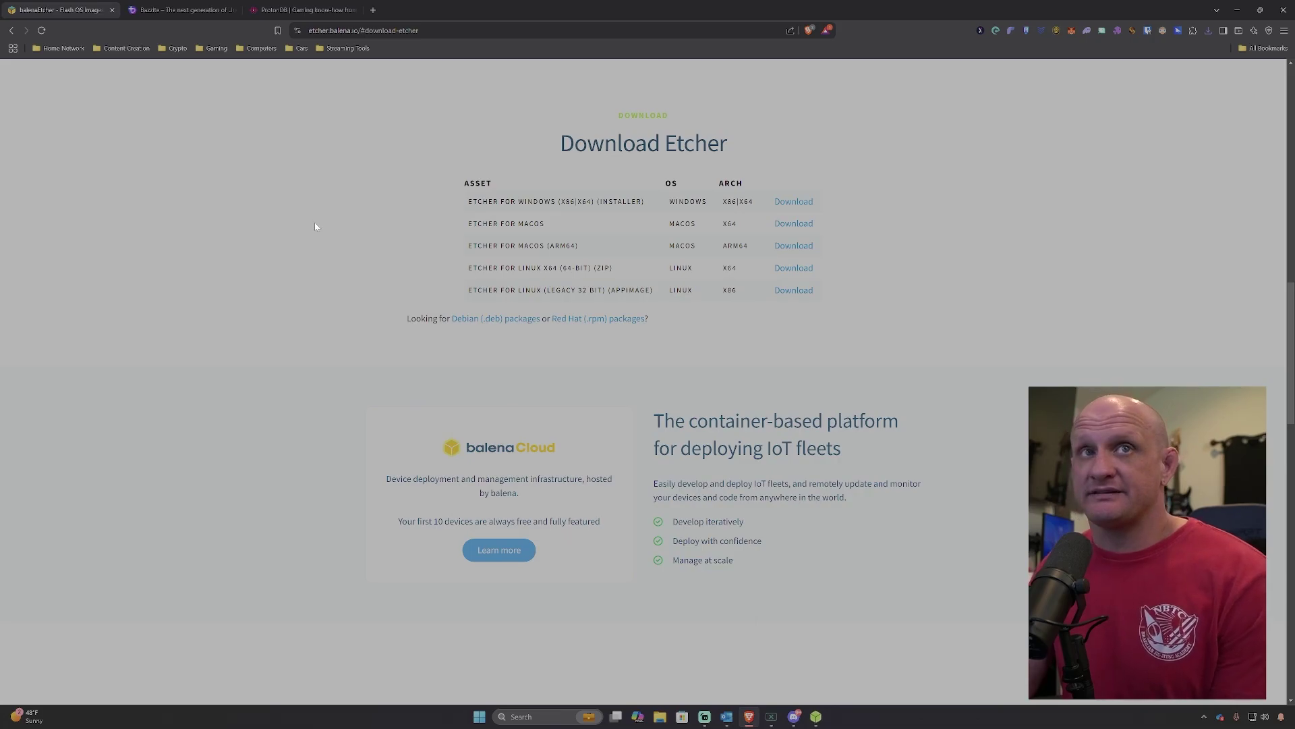
# In the download form on the Bazzite site, choose Desktop as the hardware and AMD (RX 4xx+) as the GPU vendor.
pyautogui.click(180, 15)
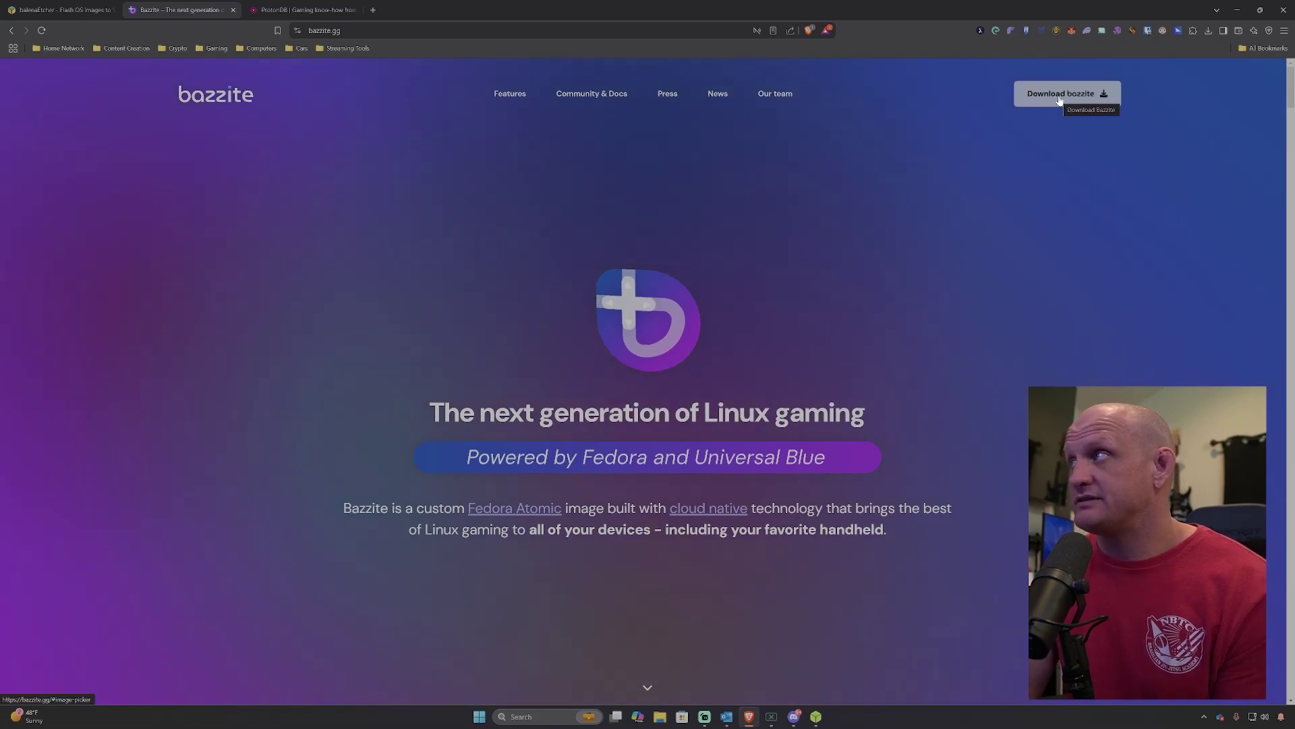
pyautogui.click(631, 255)
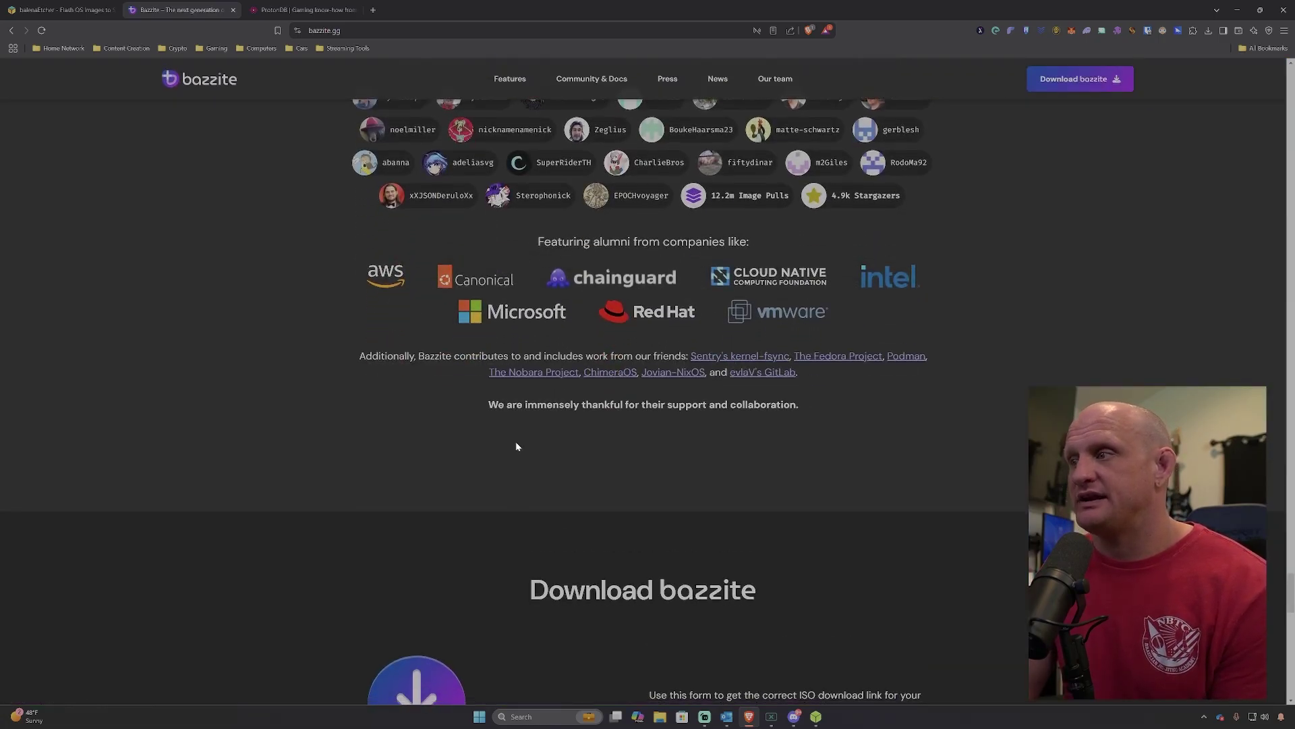
pyautogui.scroll(-5, 515, 441)
pyautogui.scroll(-2, 520, 447)
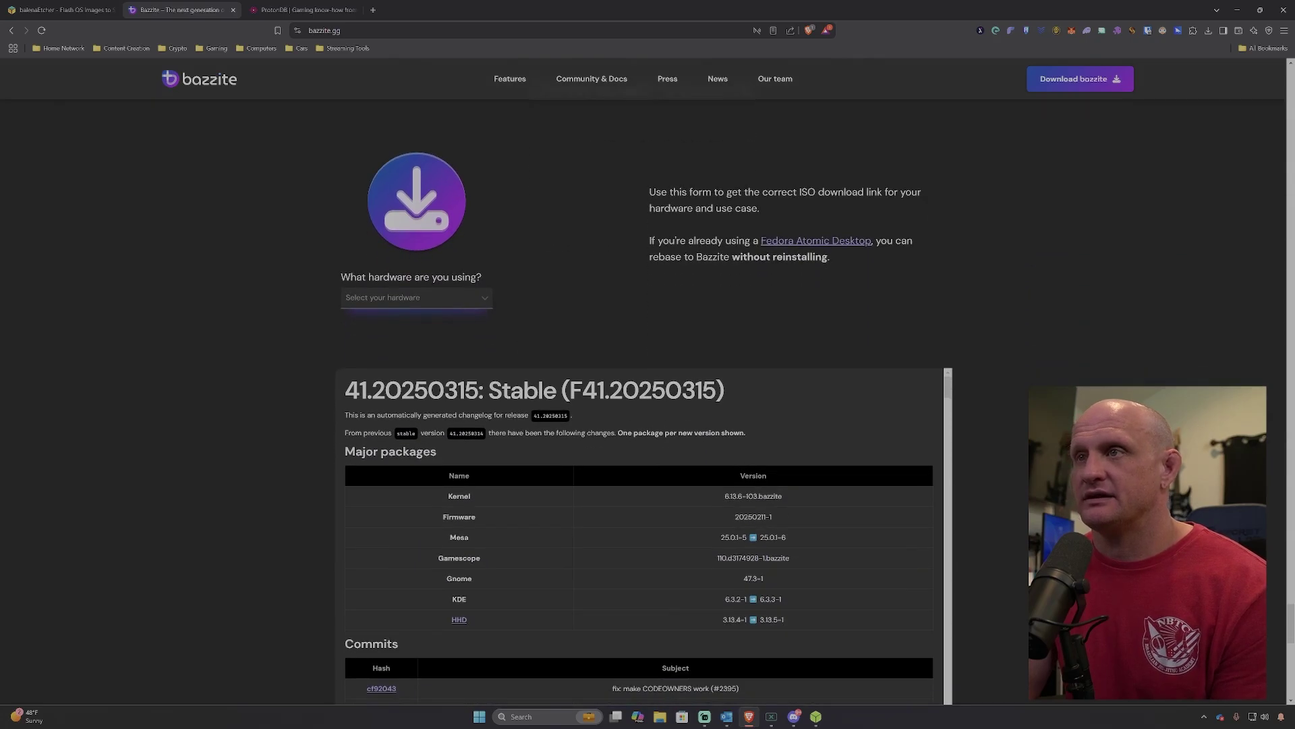
pyautogui.click(458, 300)
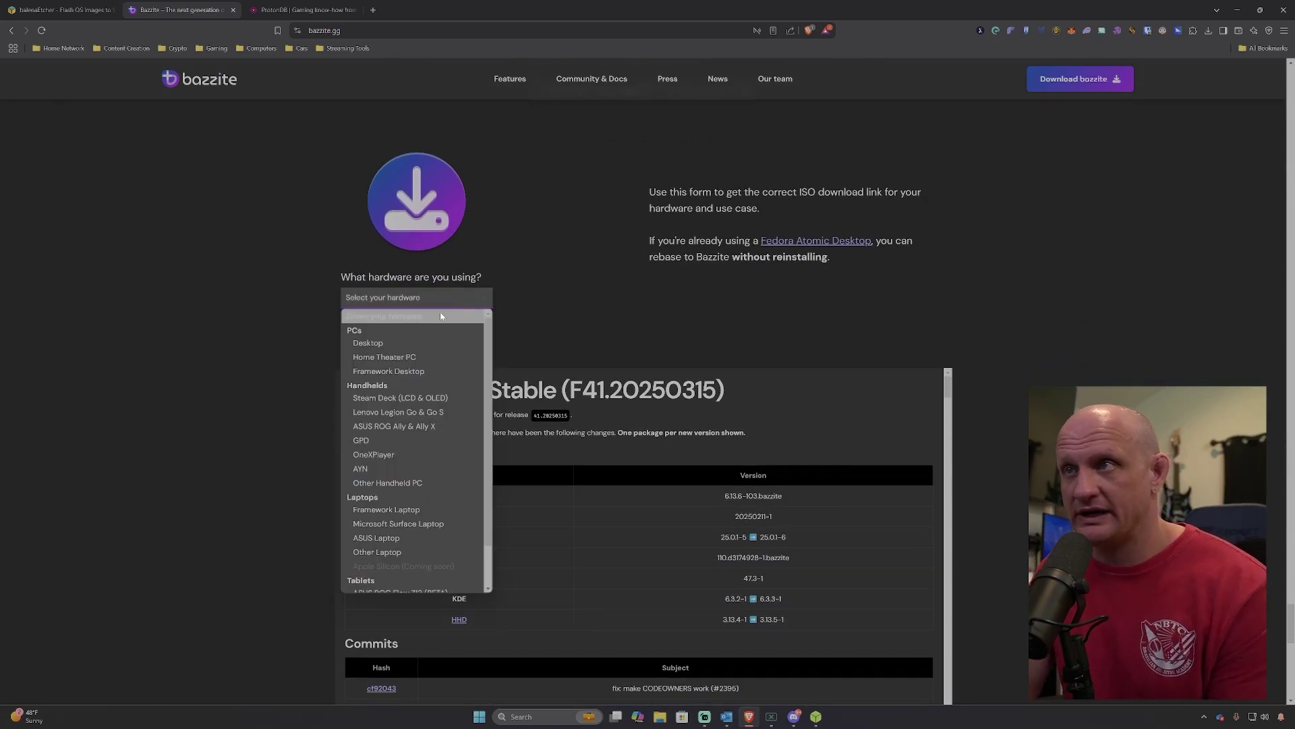
pyautogui.click(374, 344)
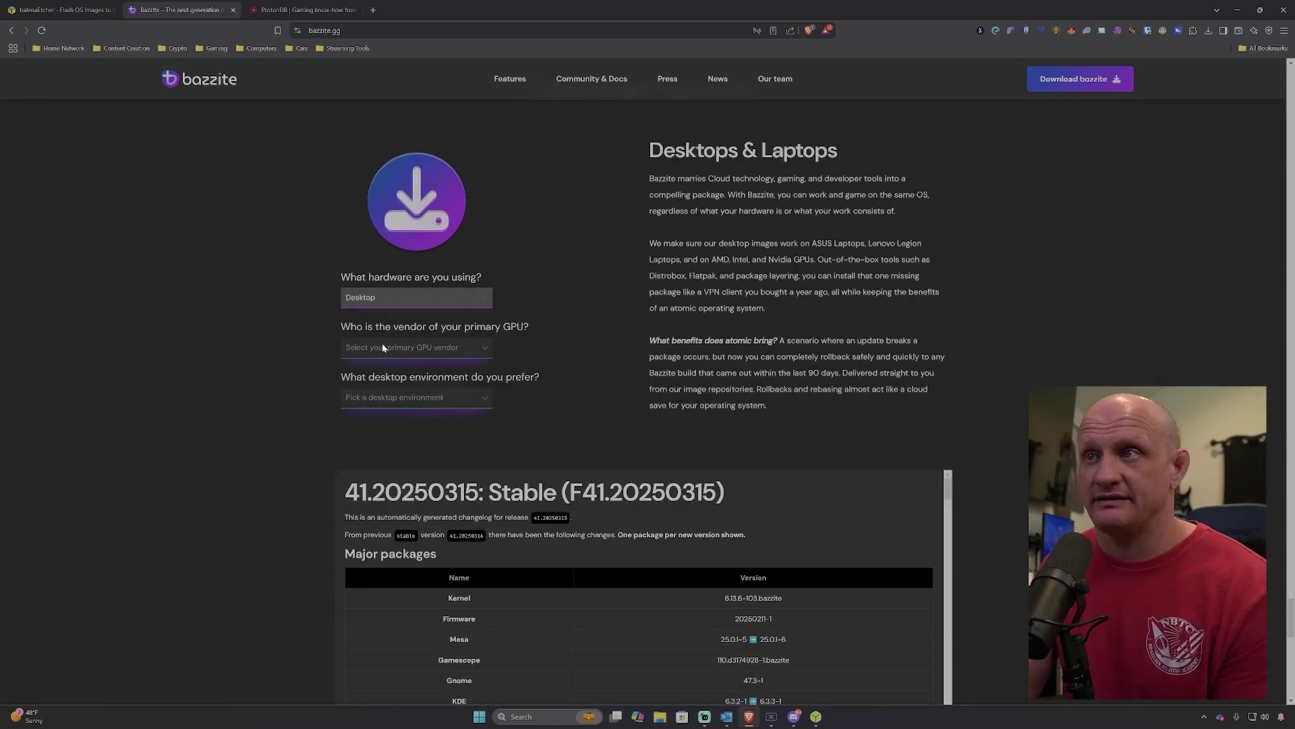
pyautogui.click(385, 348)
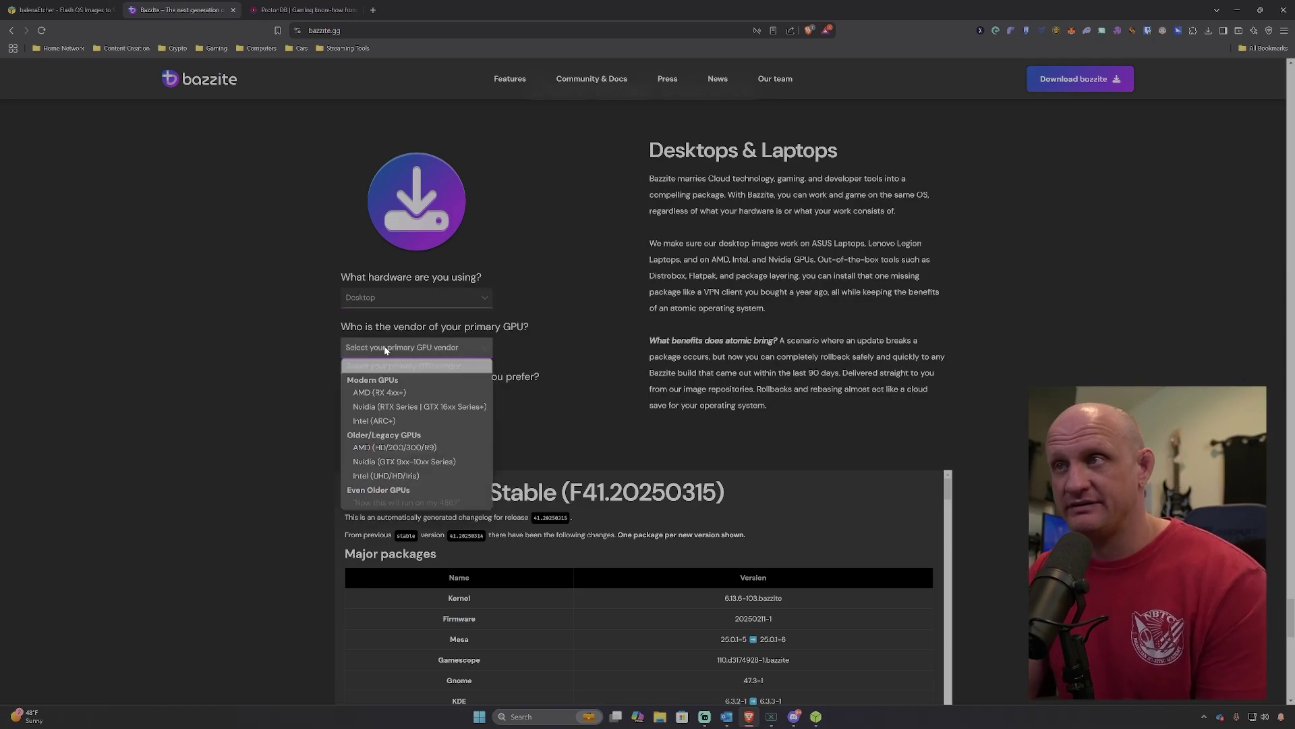
pyautogui.click(381, 393)
# Choose KDE (Like SteamOS) as the desktop environment and Yes for Steam Gaming Mode.
pyautogui.click(388, 398)
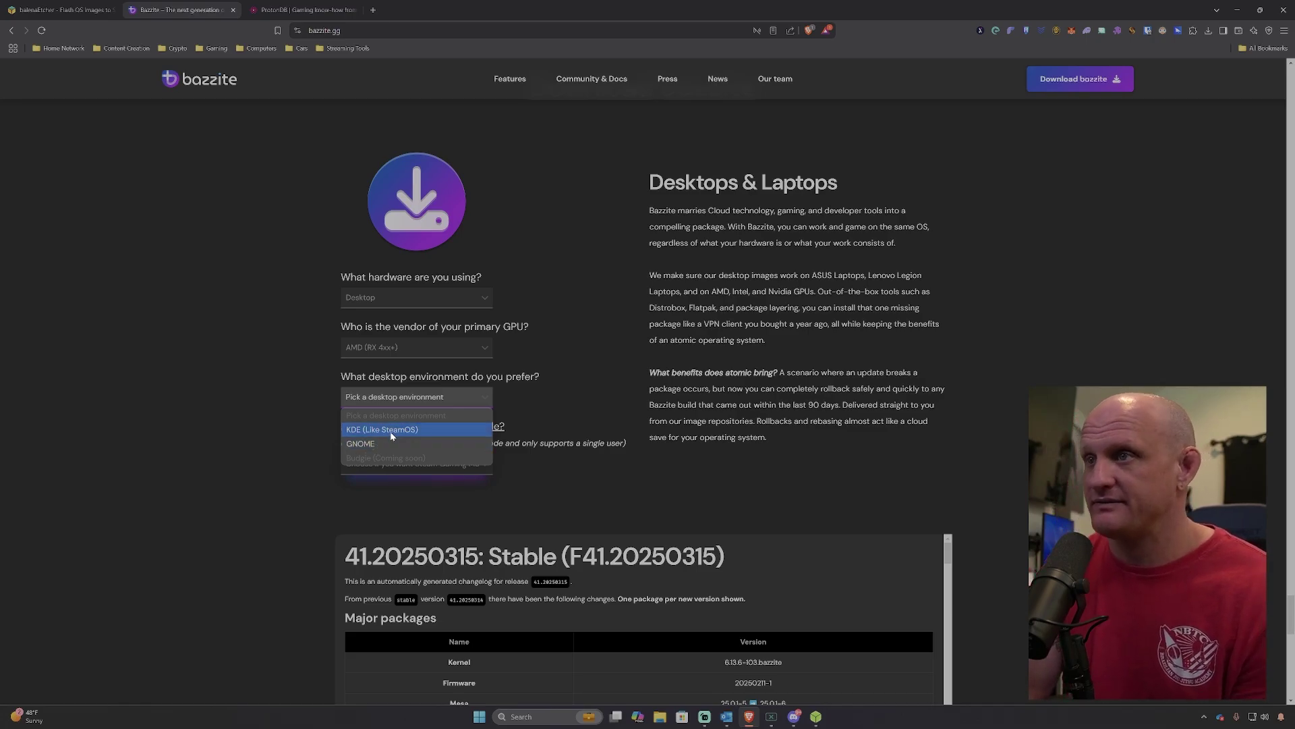
pyautogui.click(390, 430)
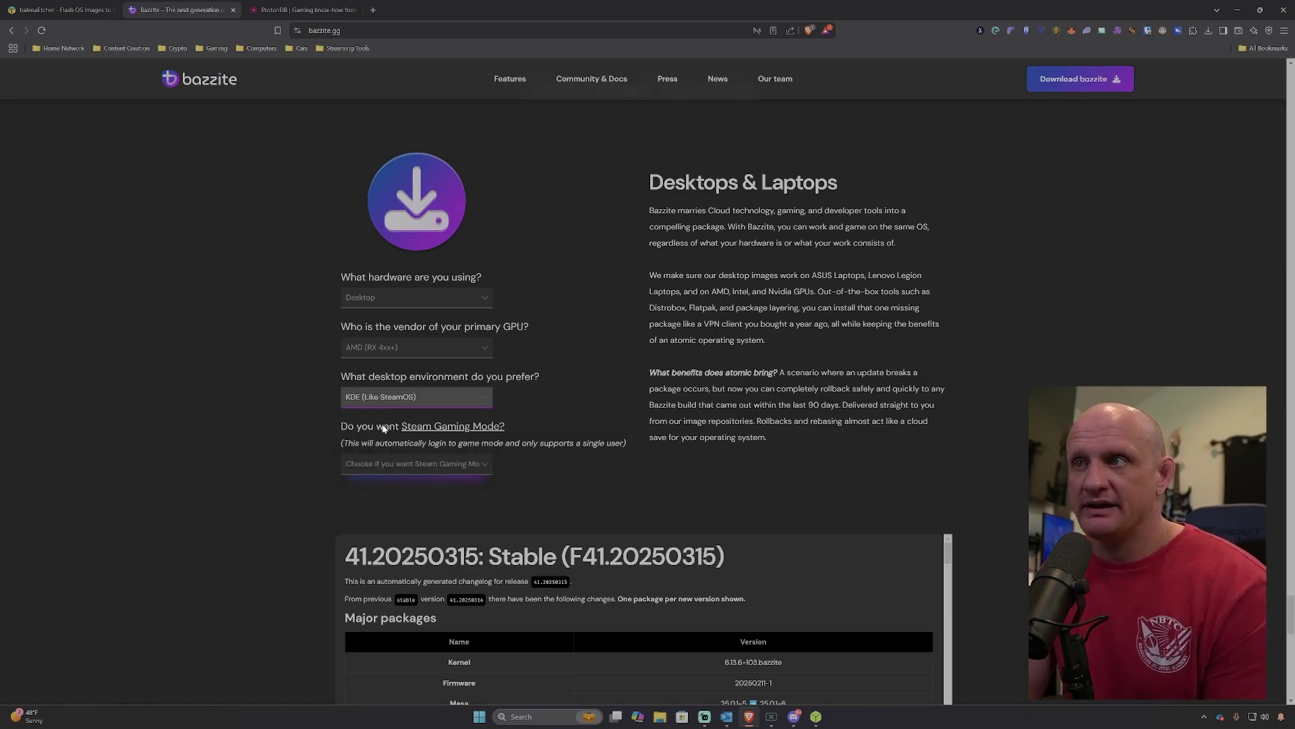
pyautogui.click(385, 469)
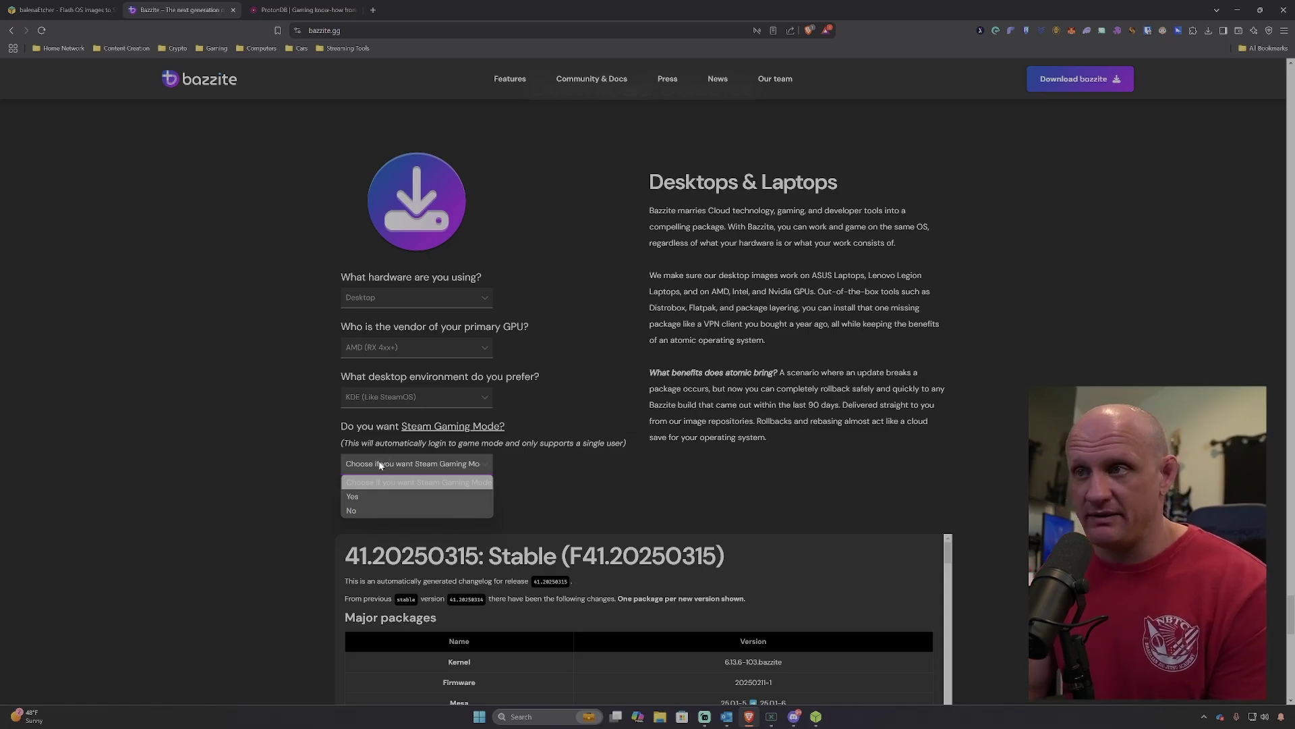
pyautogui.click(356, 497)
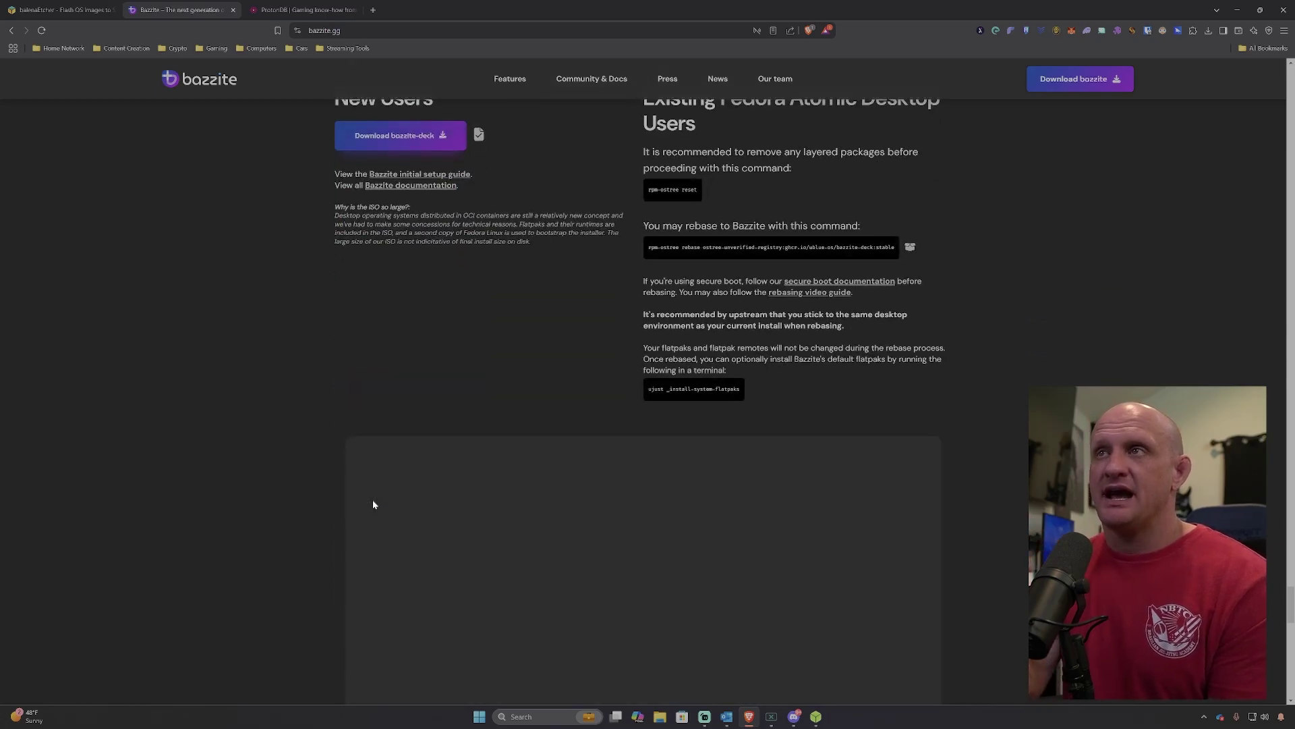
# Keep Steam Gaming Mode set to Yes and download the bazzite-deck ISO to the Downloads folder.
pyautogui.scroll(6, 544, 411)
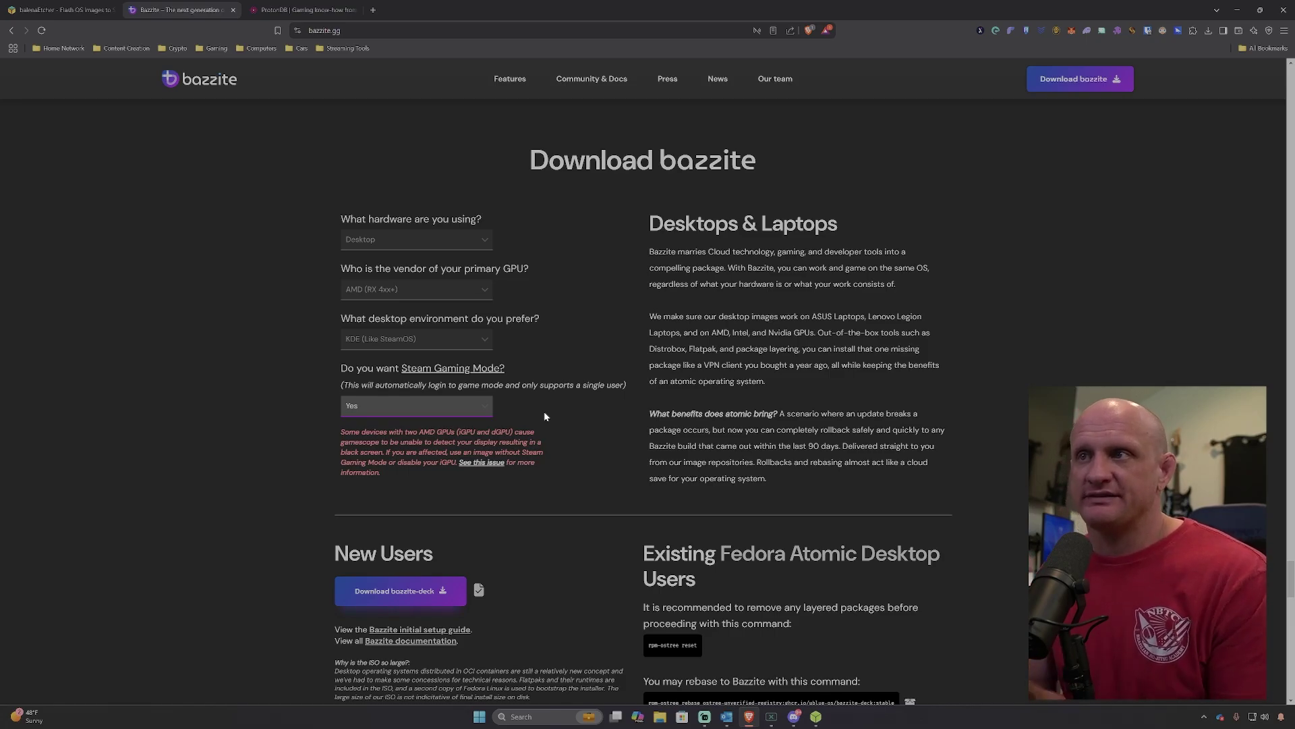
pyautogui.click(451, 405)
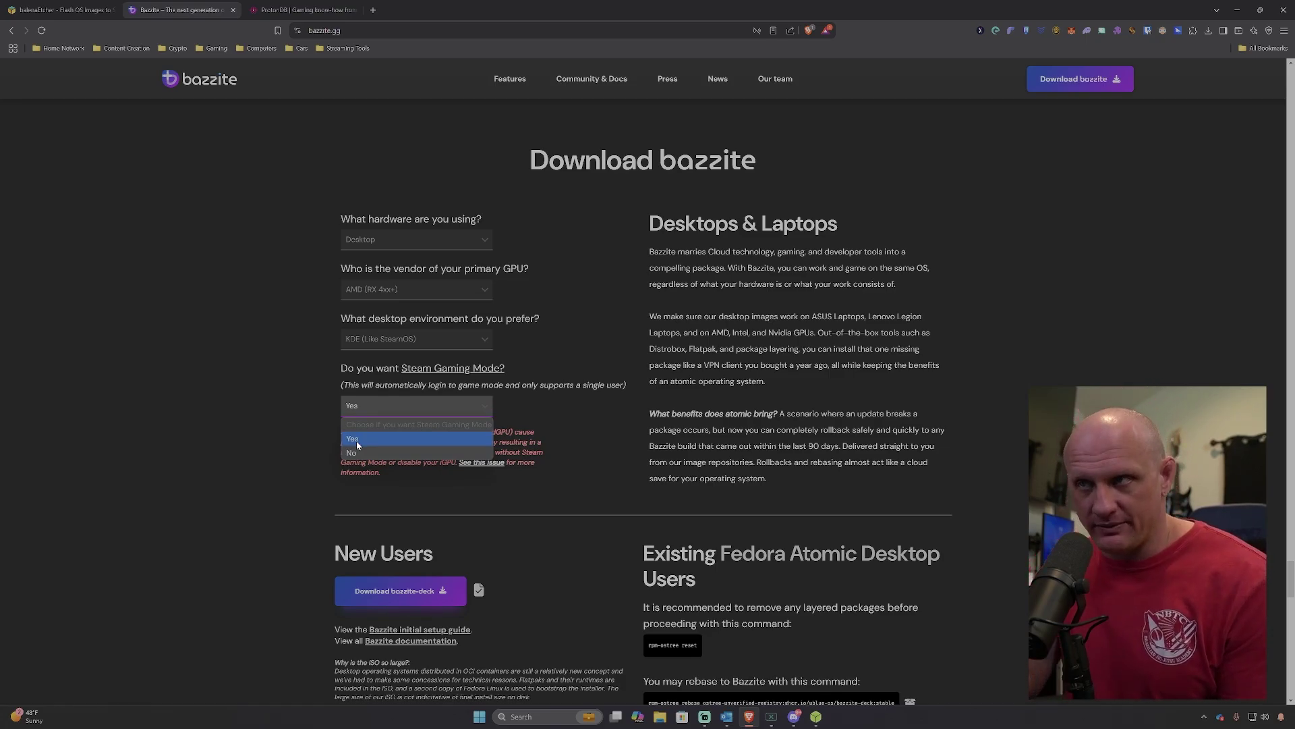
pyautogui.click(366, 439)
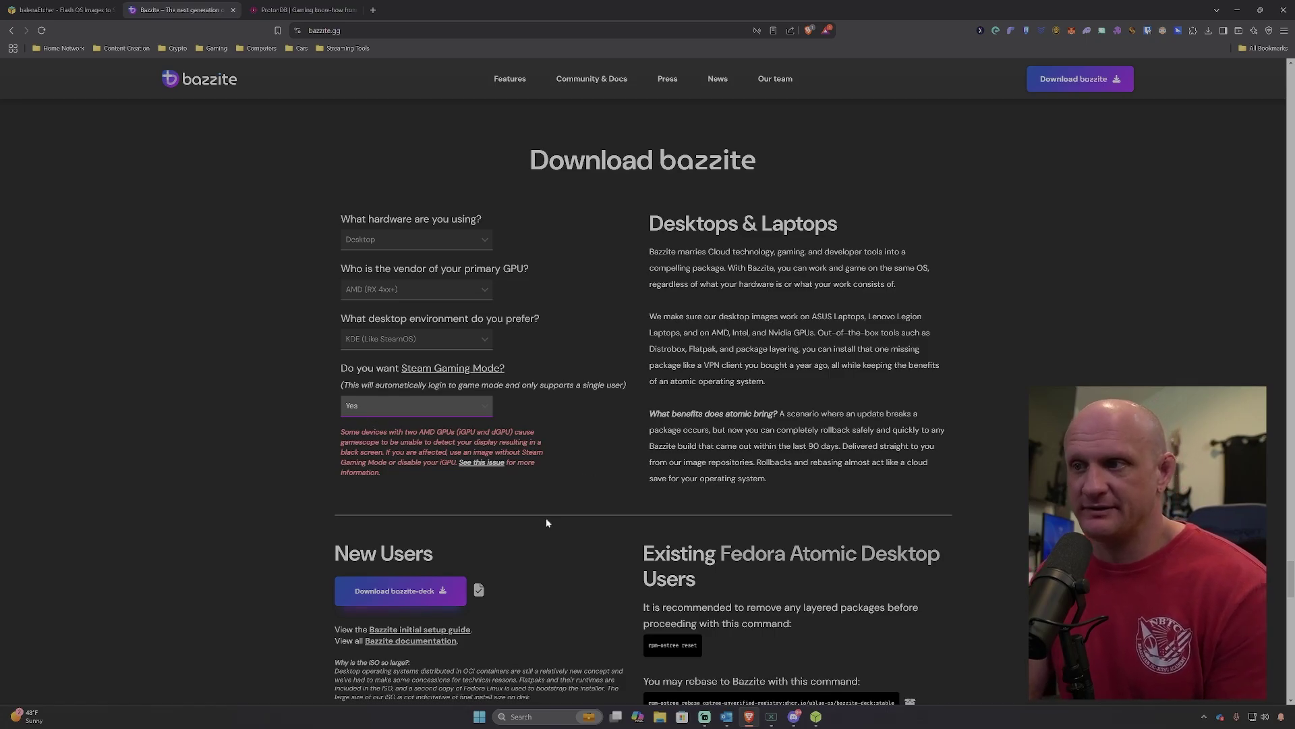
pyautogui.click(398, 591)
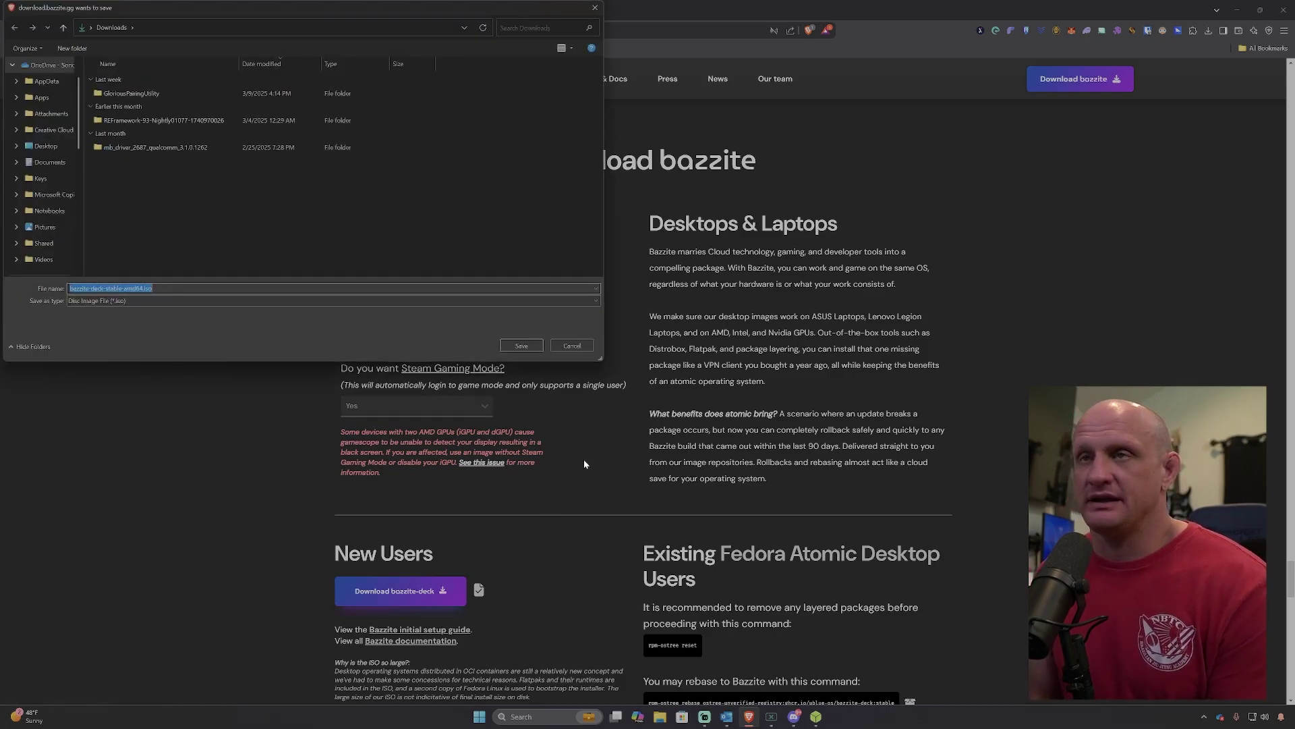
pyautogui.click(521, 345)
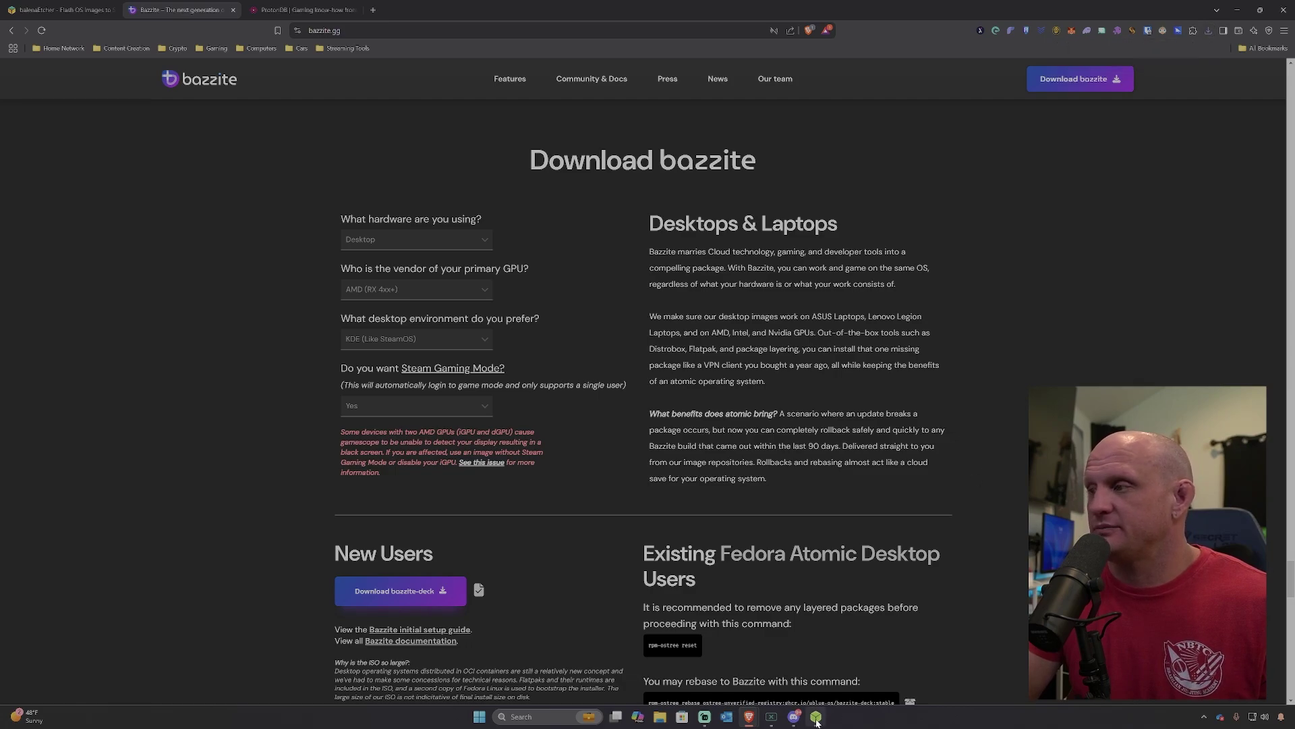
# Switch to balenaEtcher and load bazzite-deck-stable-amd64.iso from Downloads as the image to flash.
pyautogui.click(817, 718)
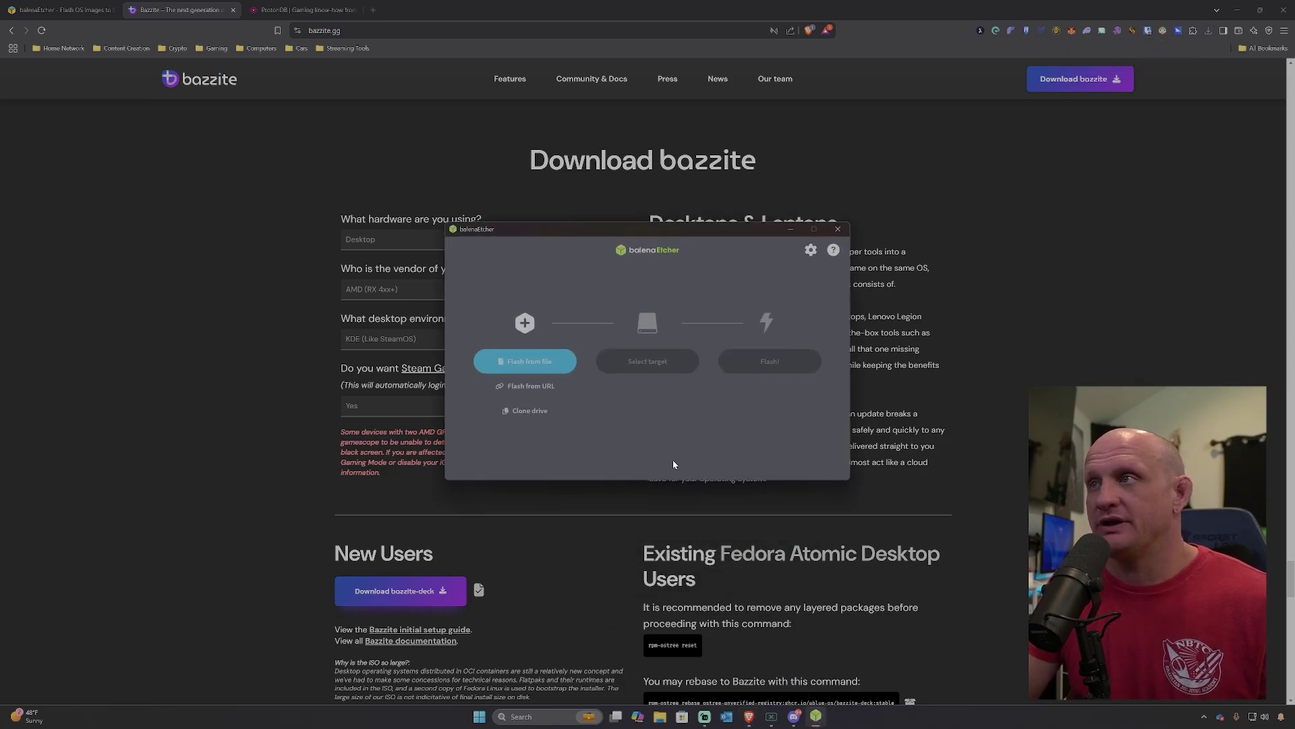
pyautogui.click(531, 362)
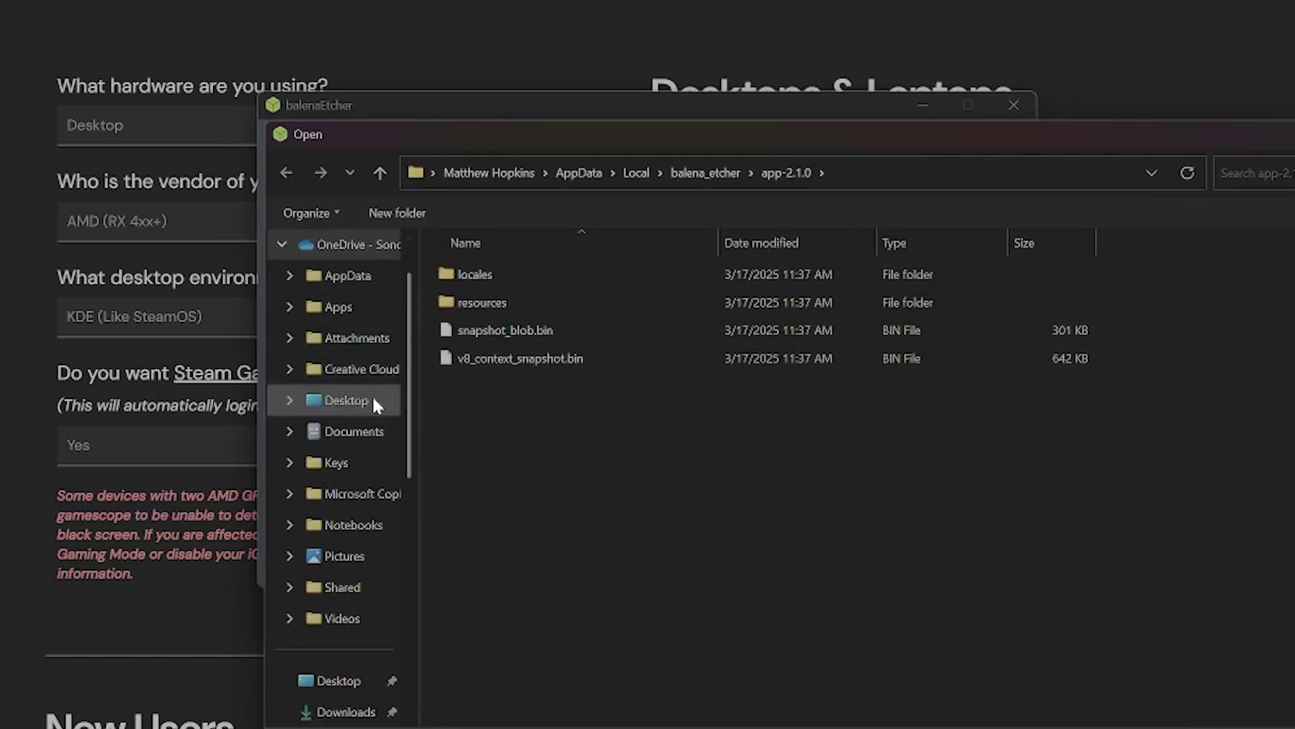
pyautogui.scroll(1, 372, 394)
pyautogui.scroll(-3, 340, 513)
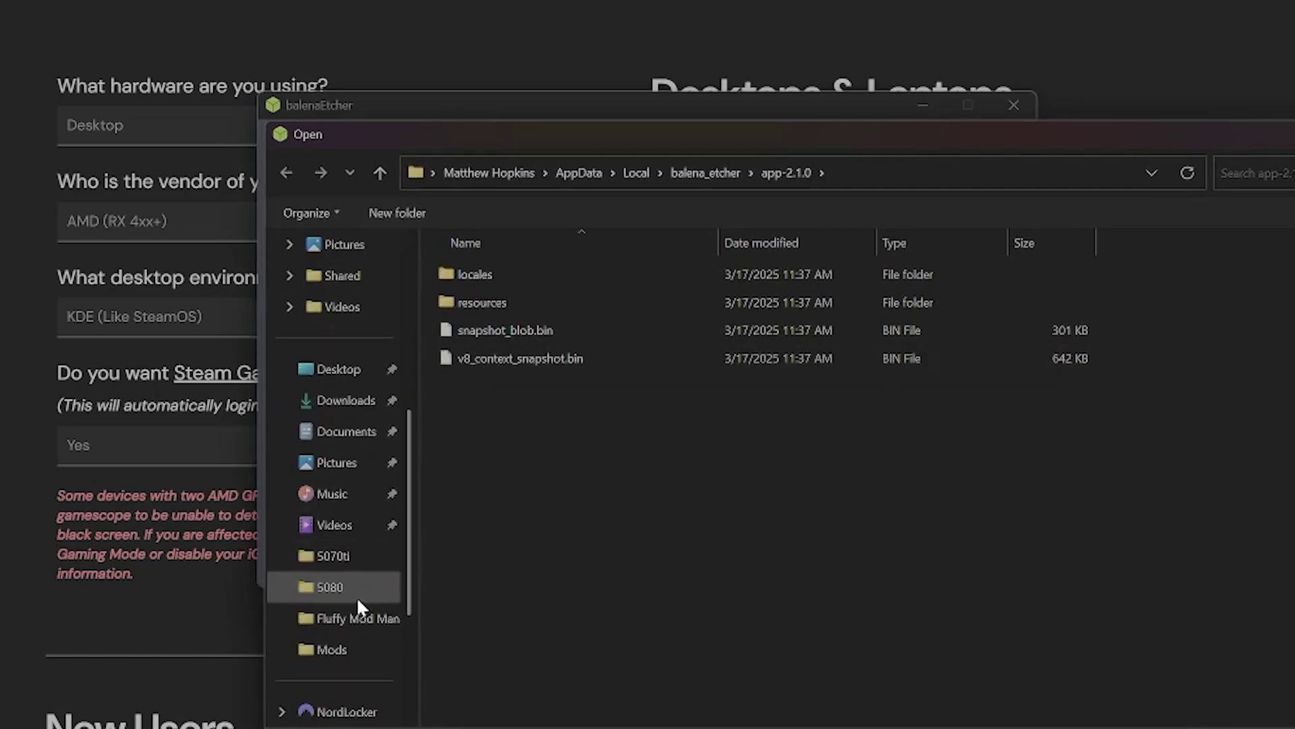
pyautogui.click(344, 396)
pyautogui.click(579, 333)
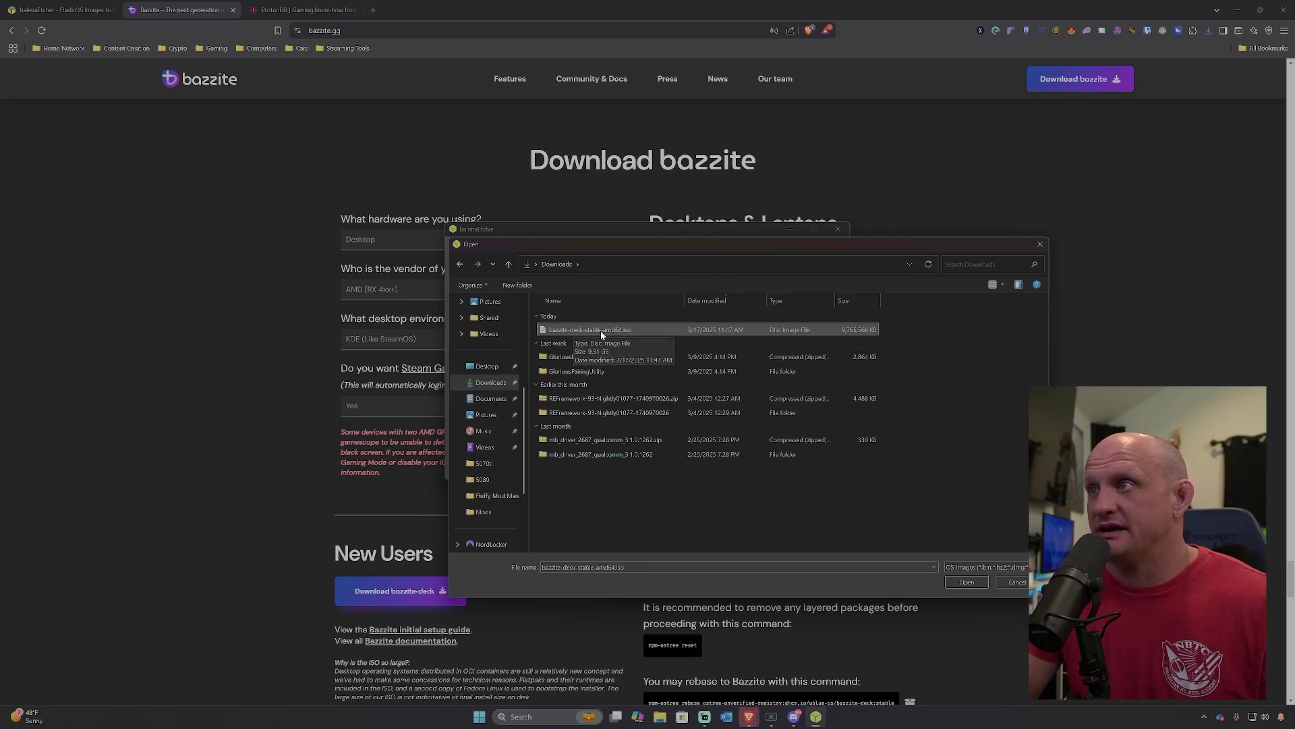
pyautogui.click(966, 581)
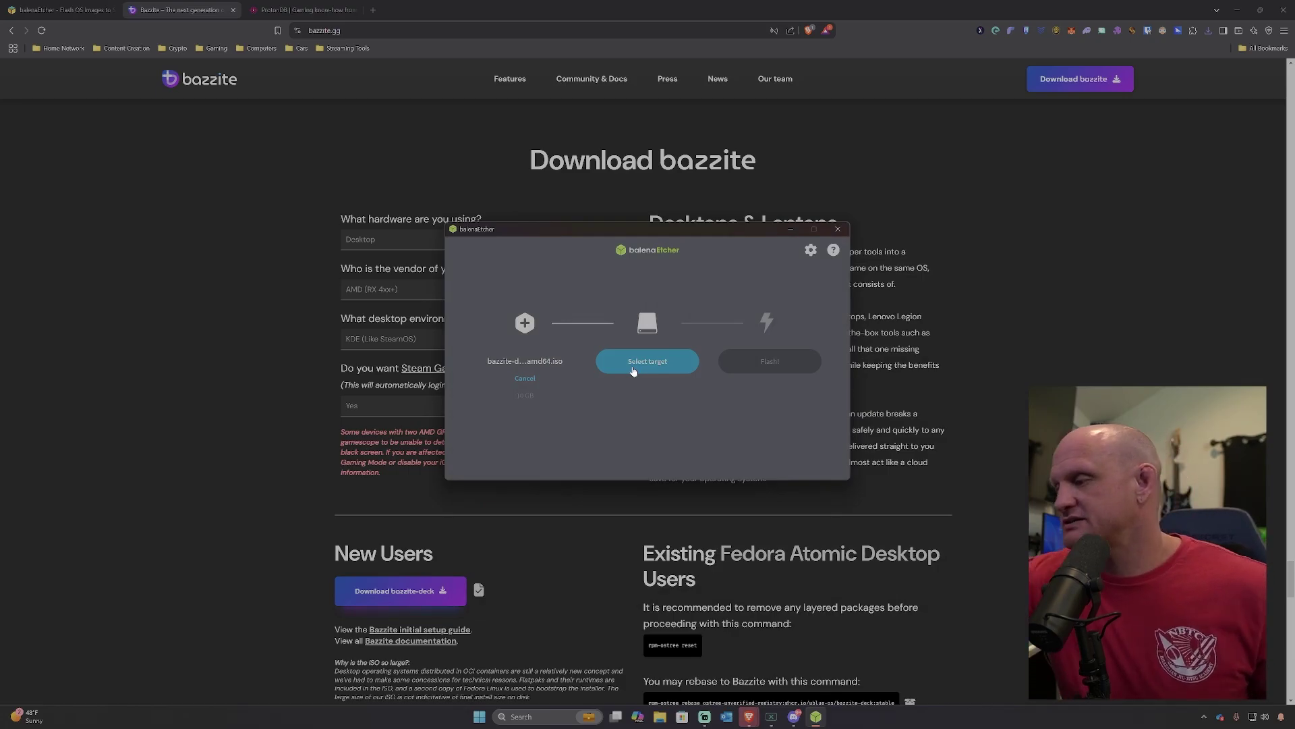
# Flash the image to the USB DISK device, declining to format drive E: and dismissing the drive access error.
pyautogui.click(632, 370)
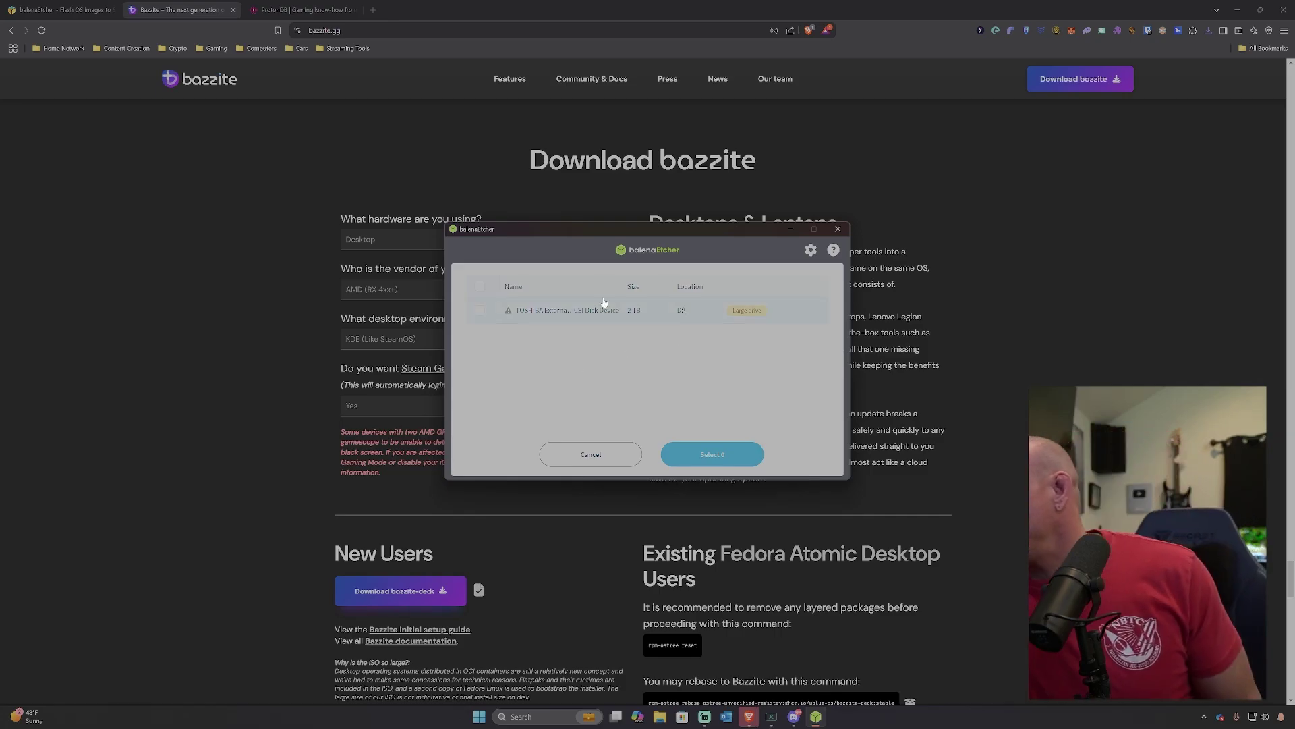
pyautogui.click(727, 454)
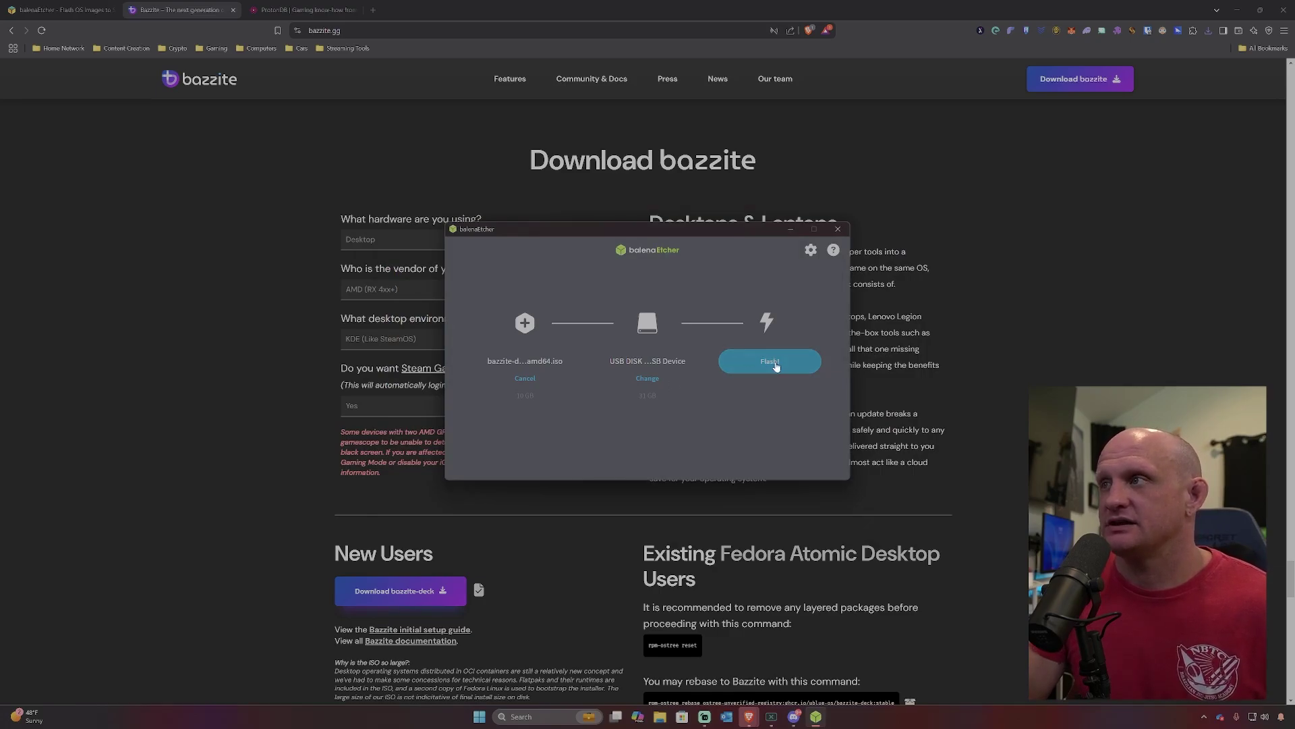
pyautogui.click(774, 366)
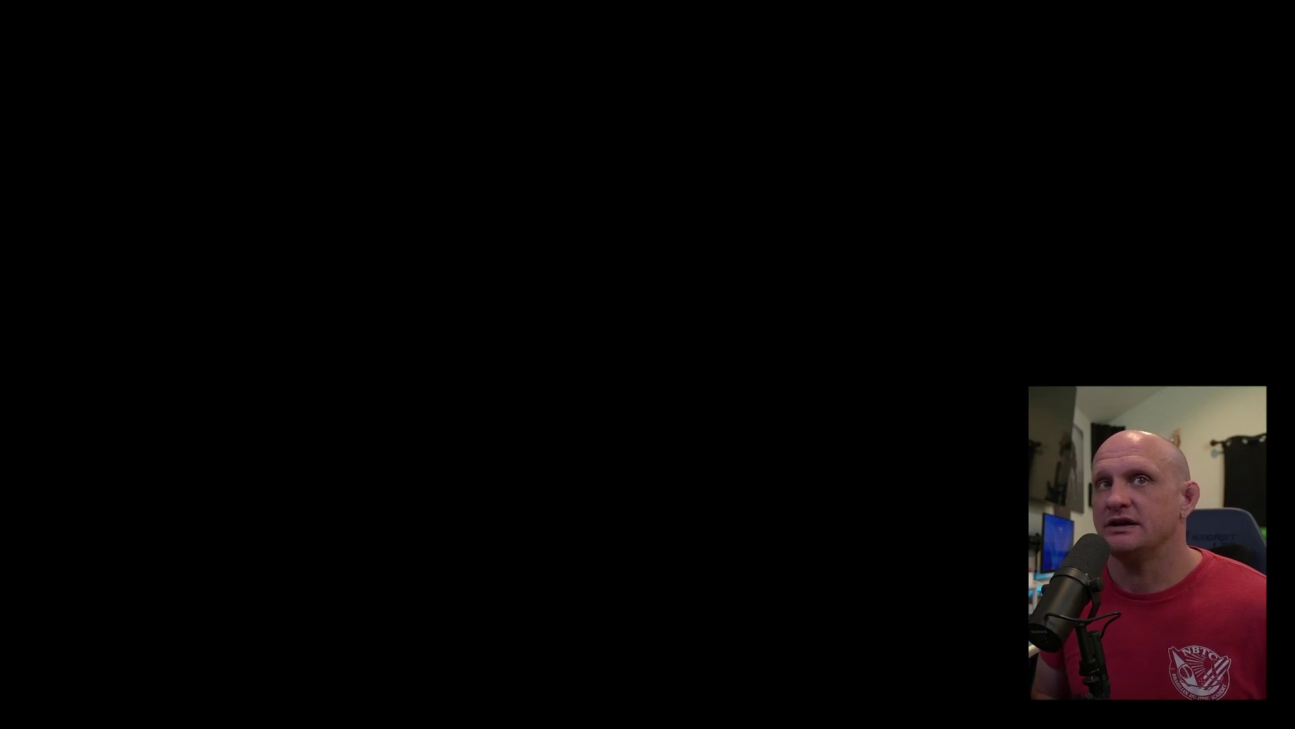
pyautogui.click(612, 443)
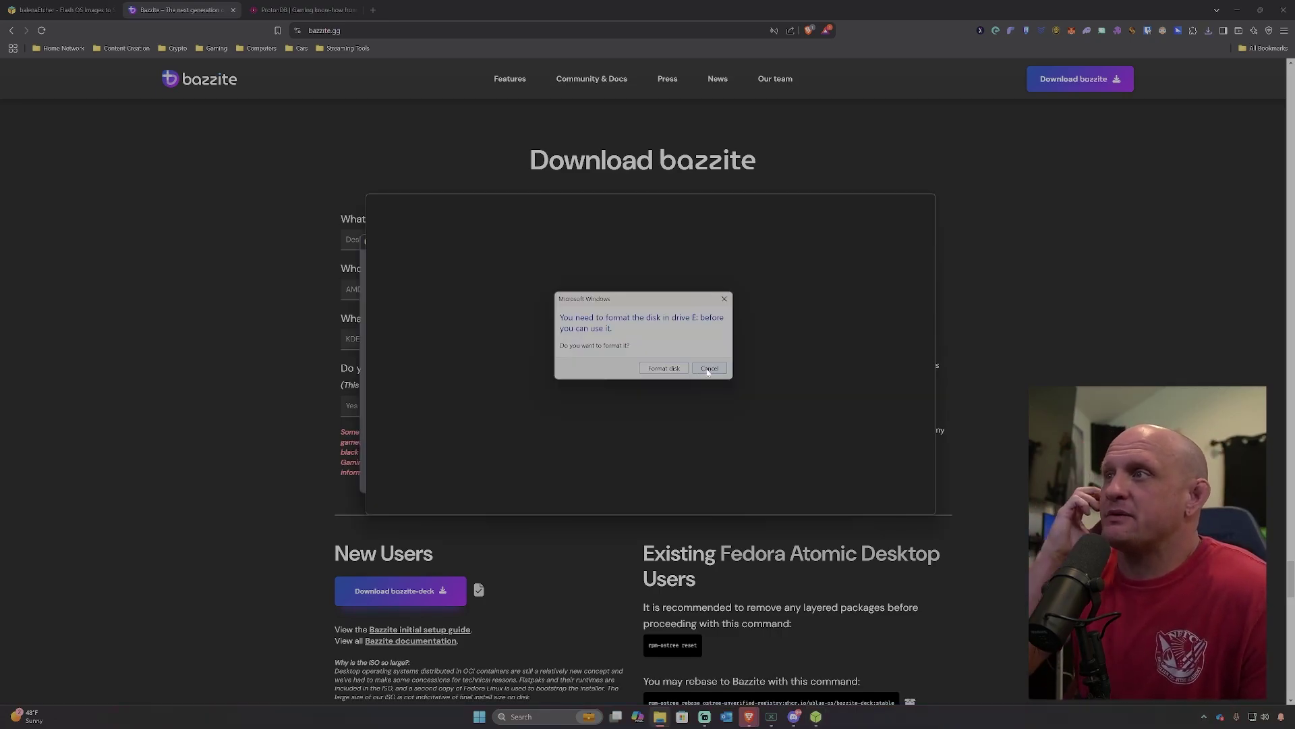
pyautogui.click(709, 369)
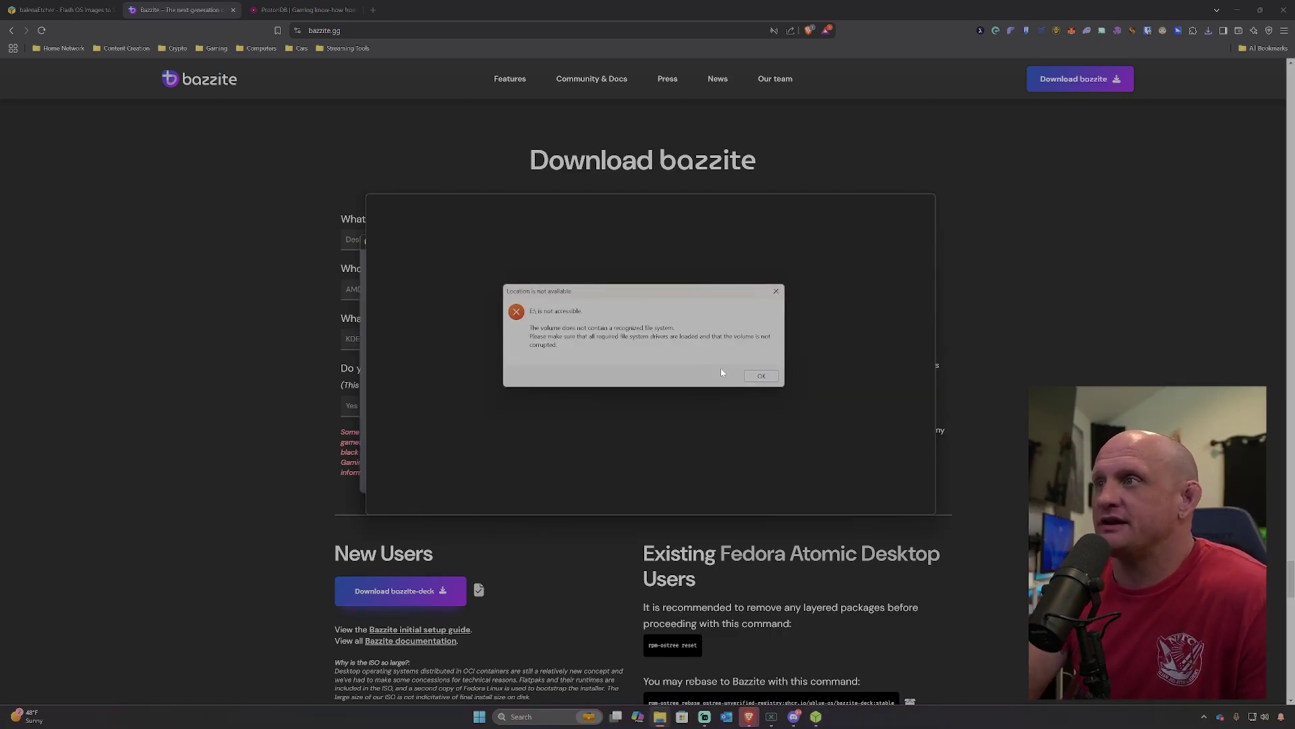
pyautogui.click(763, 379)
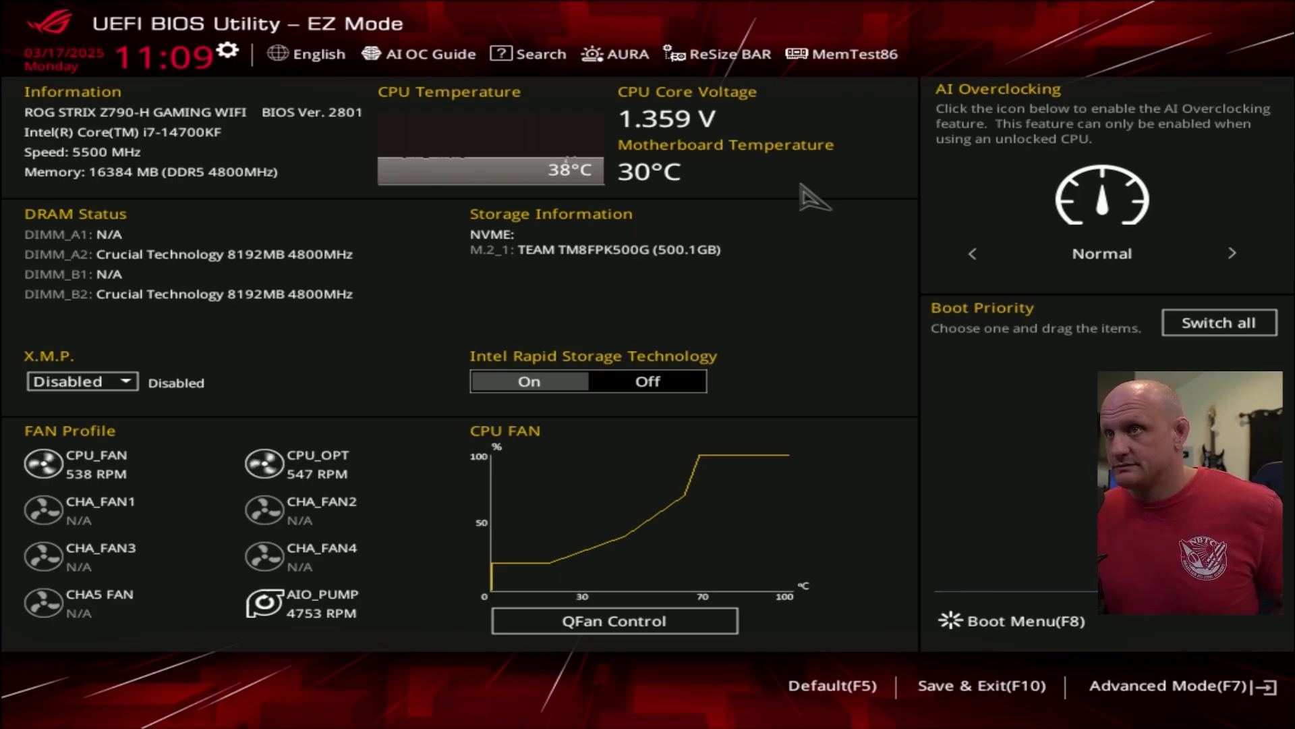
# Boot the computer from the UEFI BIOS into the Bazzite installation media.
pyautogui.press('Tab')
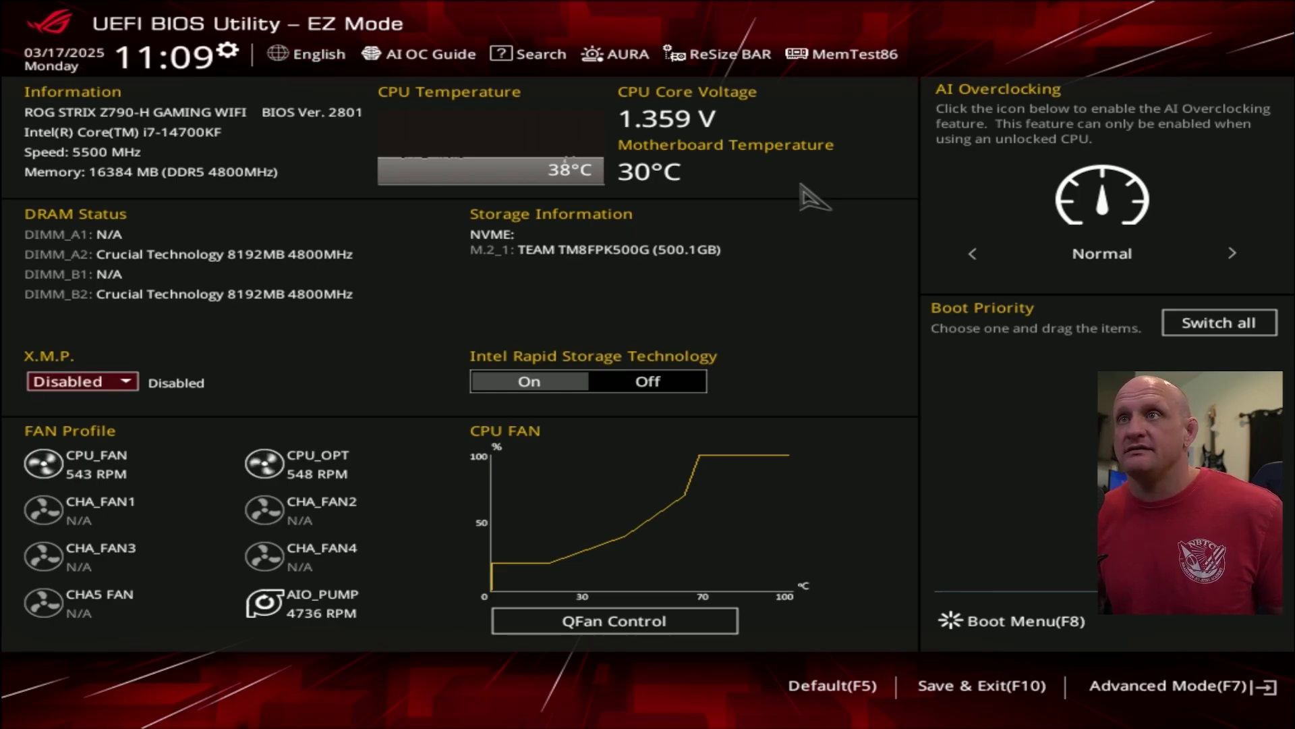
pyautogui.press('Return')
pyautogui.press('Up')
pyautogui.press('Return')
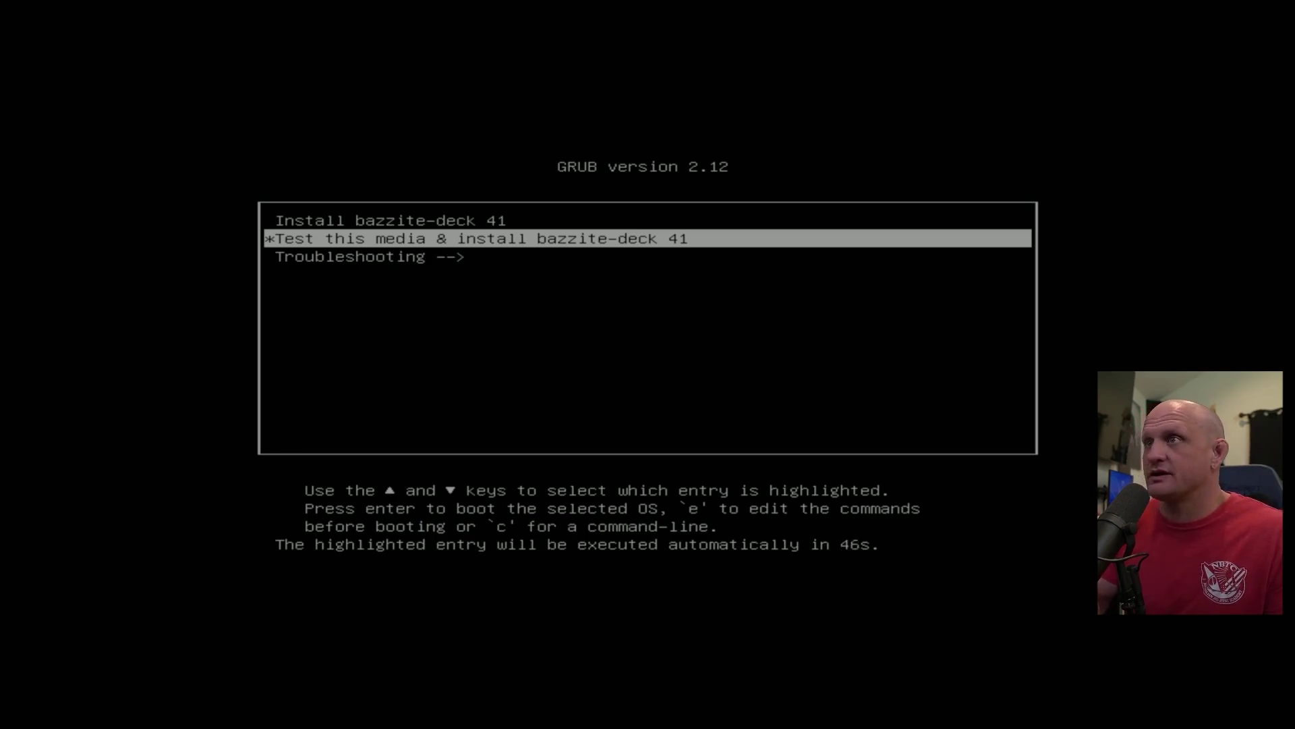
# Boot the Install bazzite-deck 41 entry and accept English (United States) as the installation language.
pyautogui.press('Up')
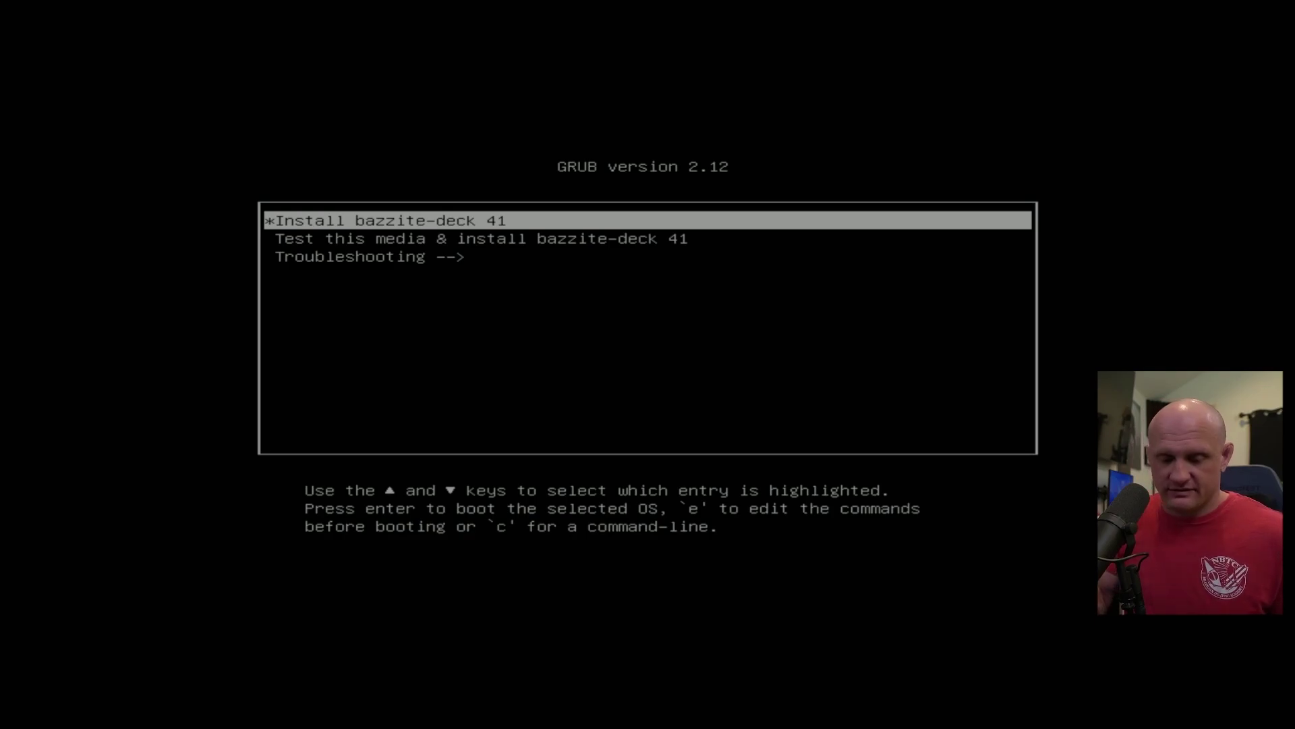
pyautogui.press('Down')
pyautogui.press('Up')
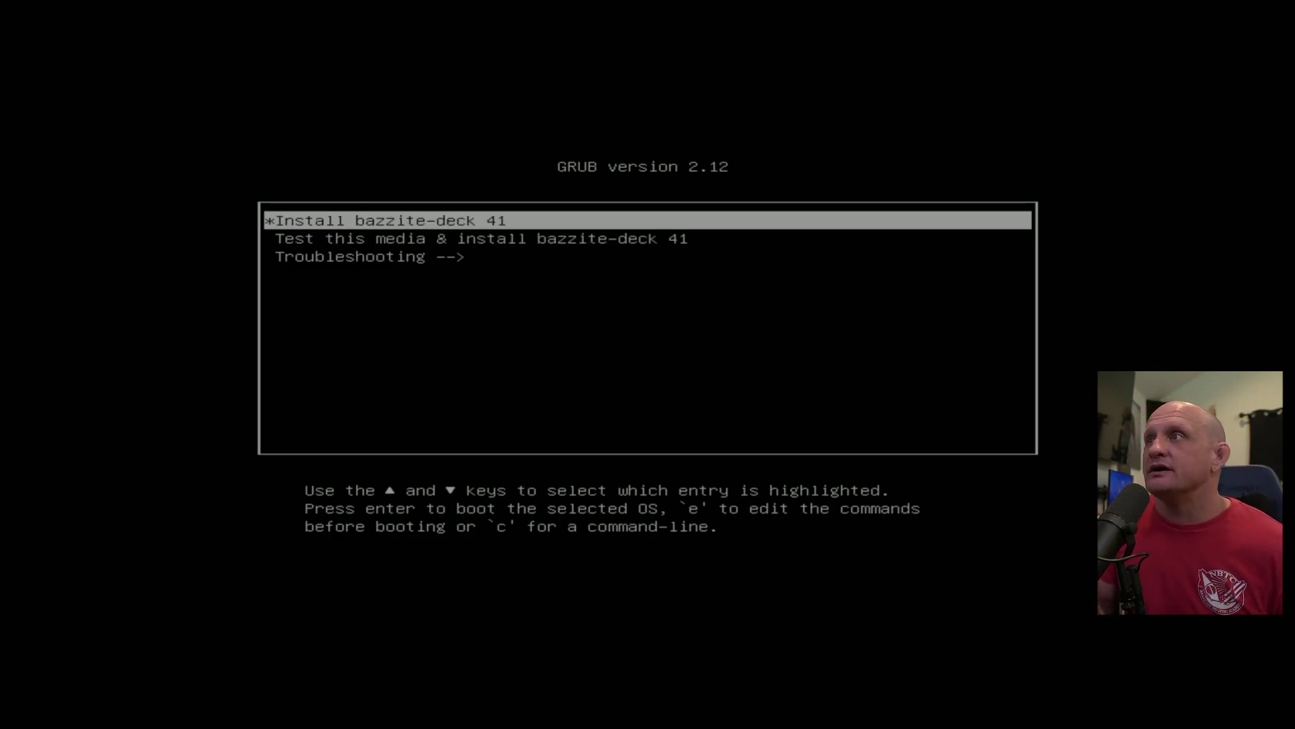
pyautogui.press('Return')
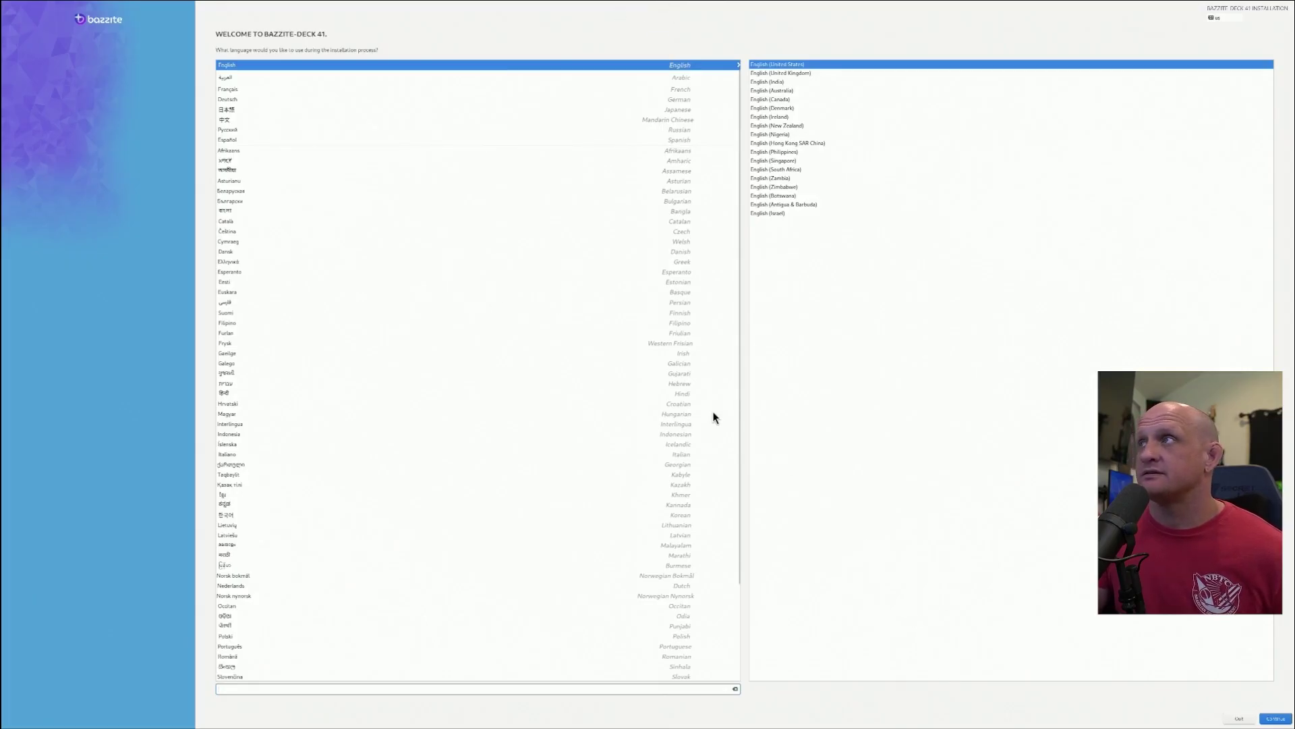
pyautogui.click(1275, 718)
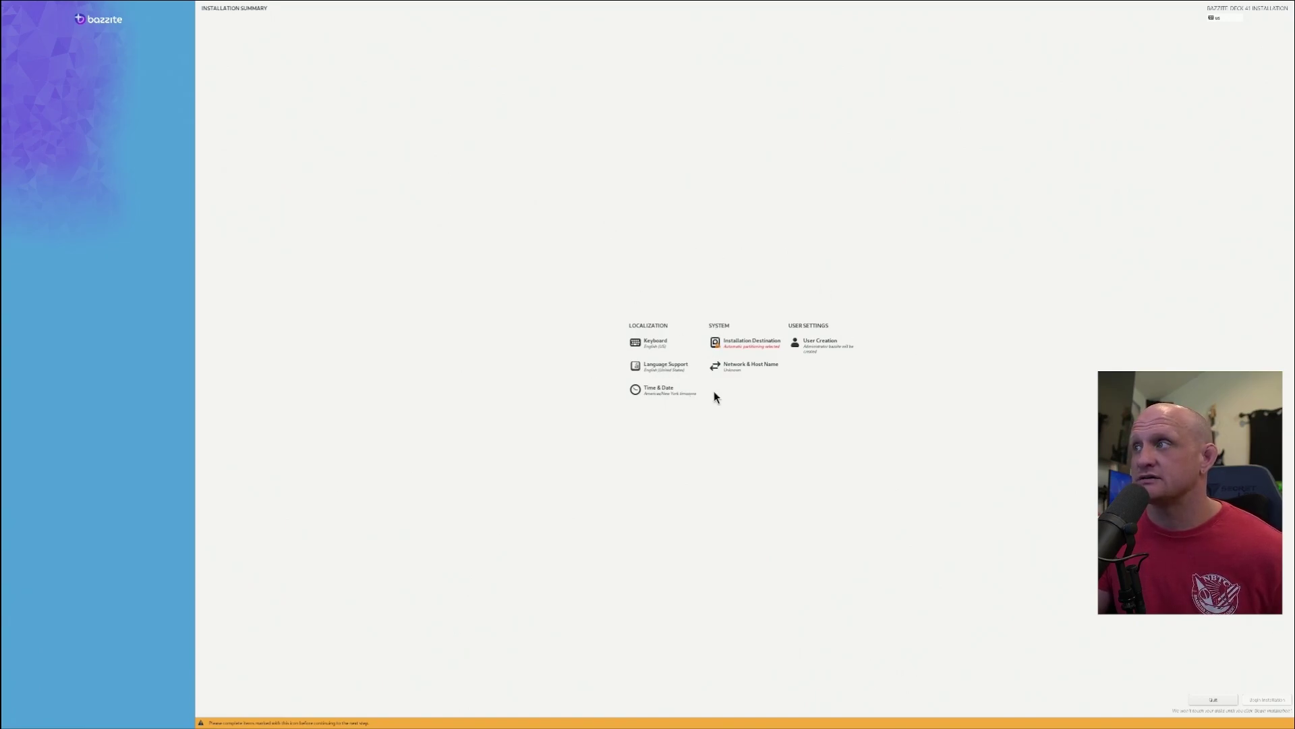
# Set the 465.76 GiB TEAM disk as the installation destination with automatic storage configuration.
pyautogui.click(745, 344)
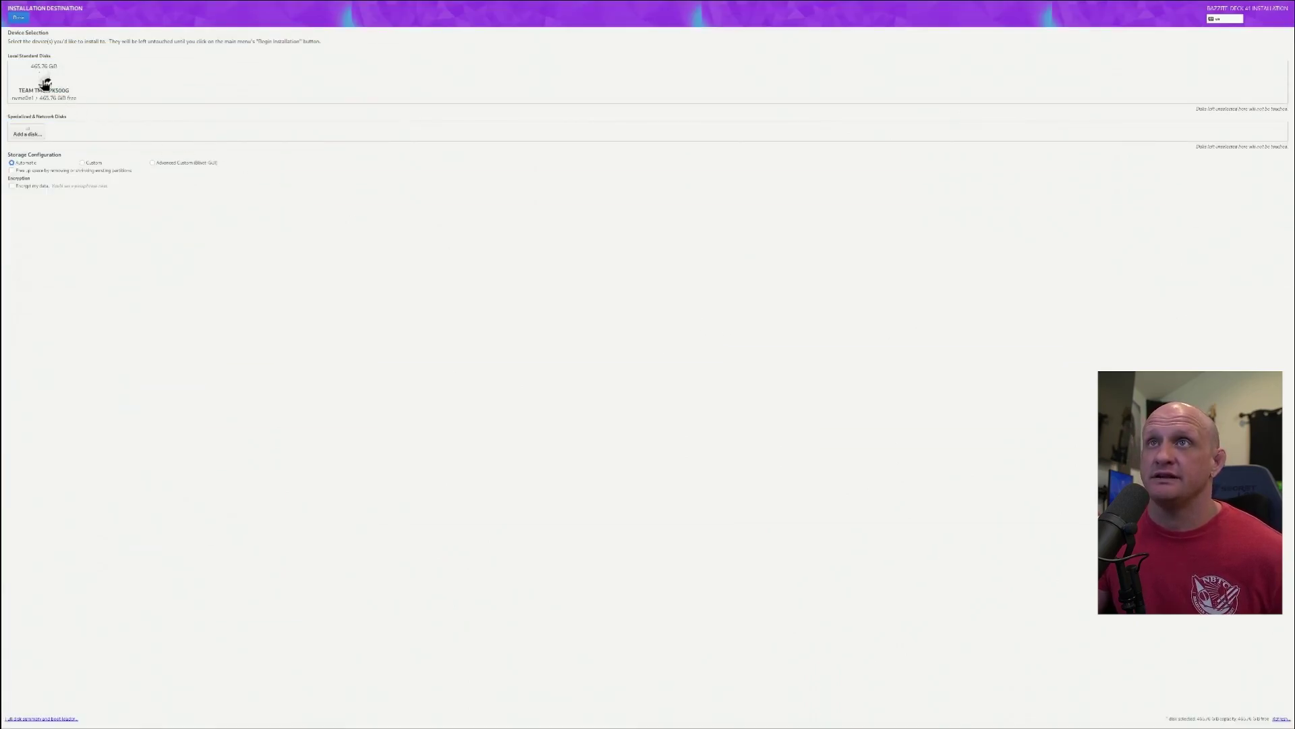
pyautogui.click(45, 83)
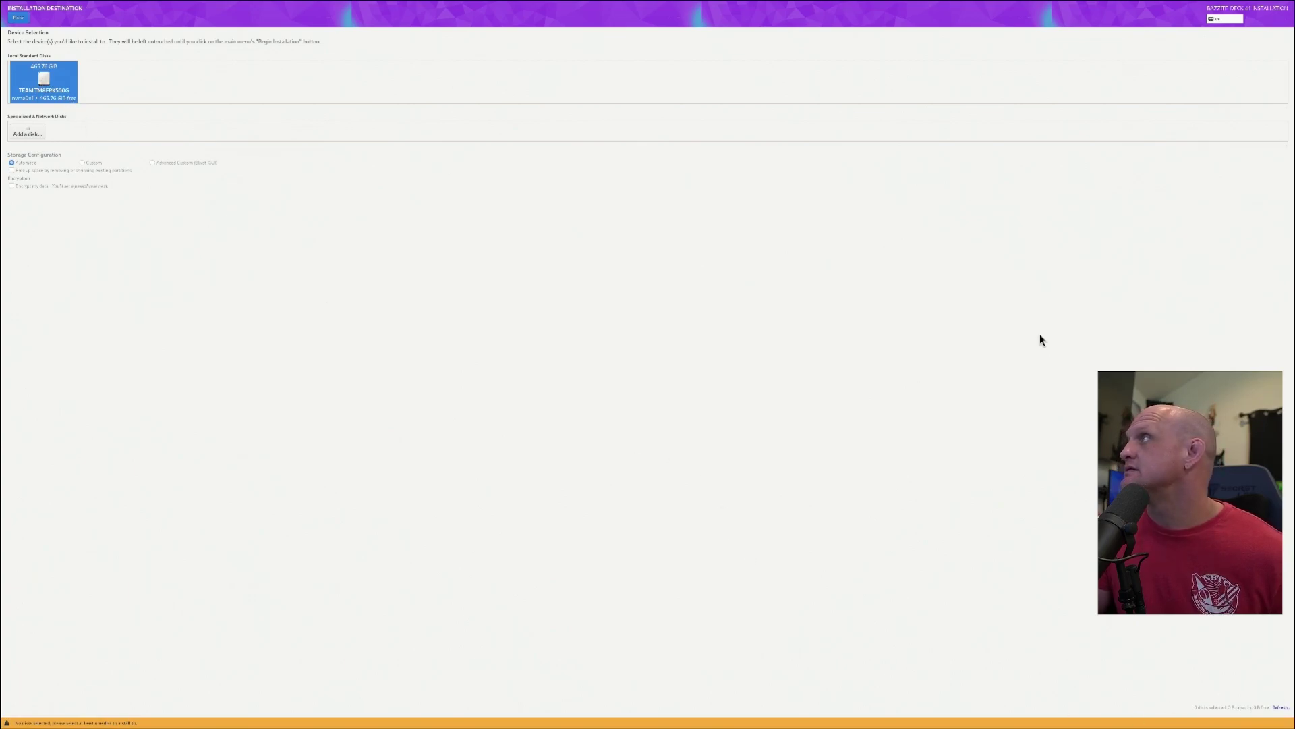
pyautogui.click(18, 18)
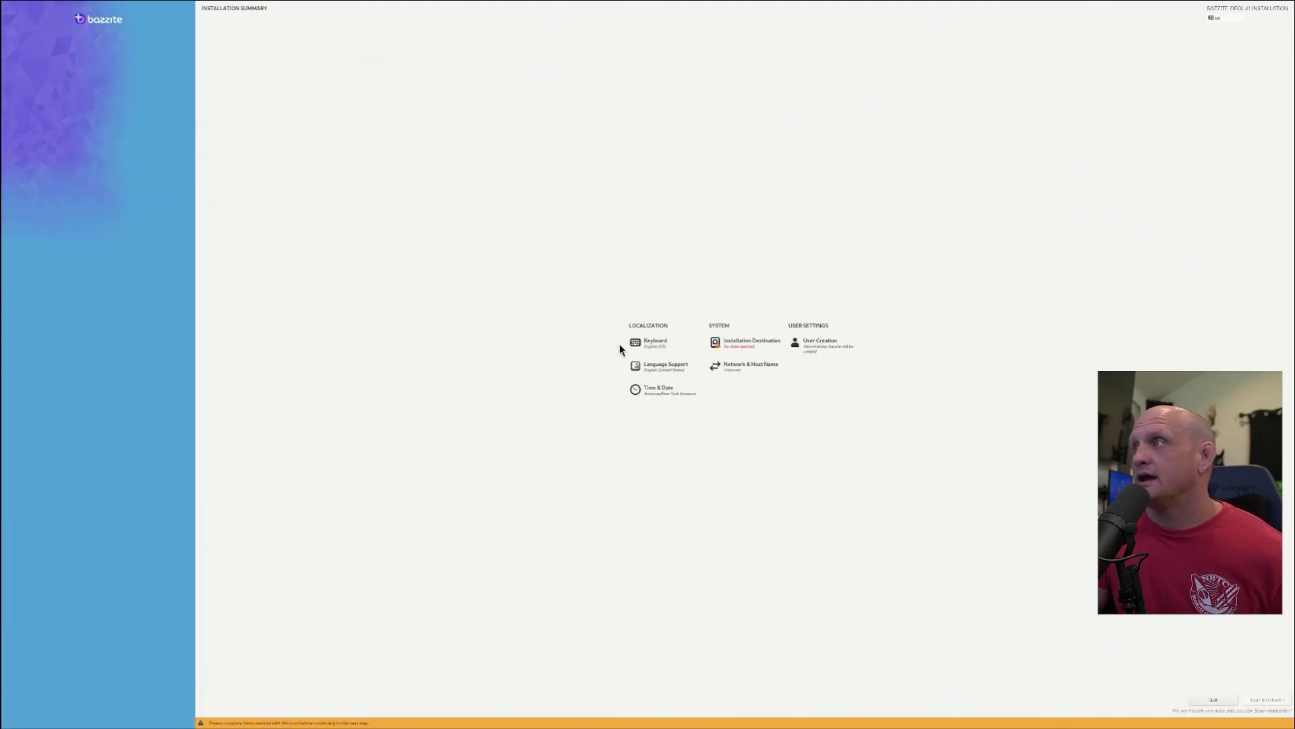
pyautogui.click(752, 343)
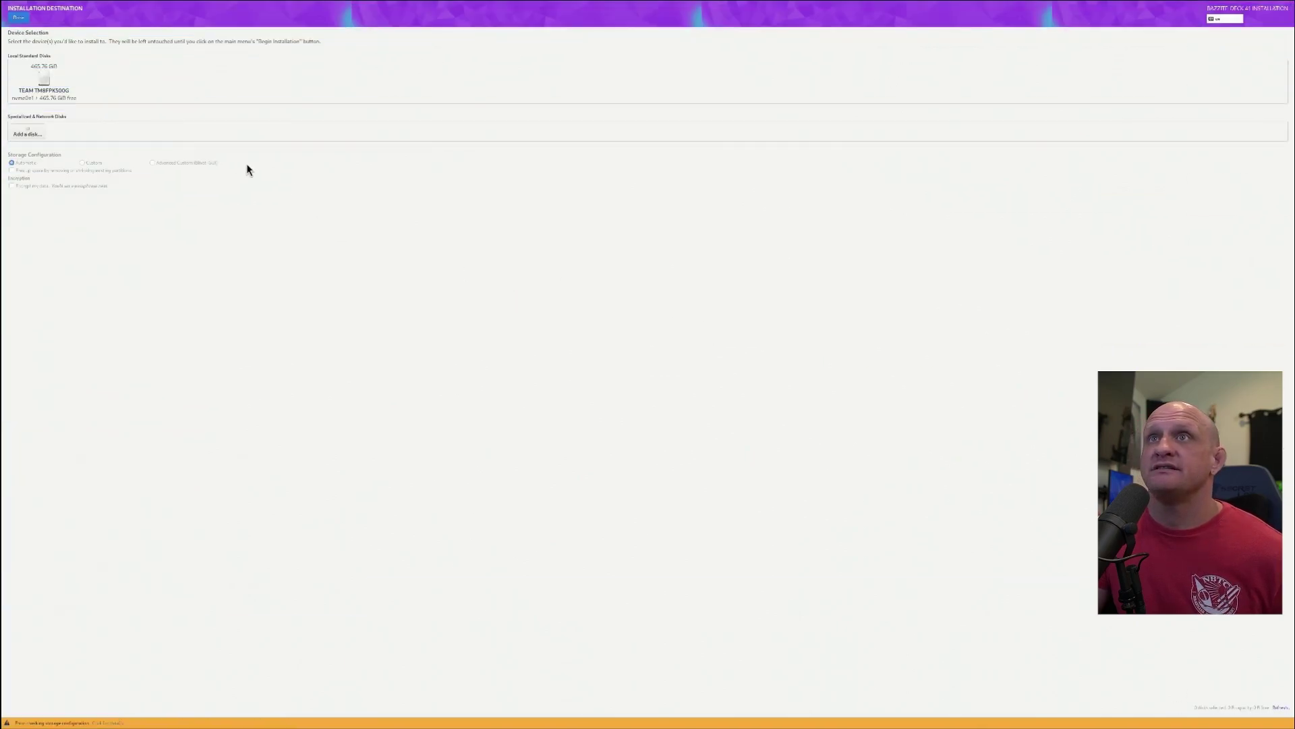
pyautogui.click(57, 89)
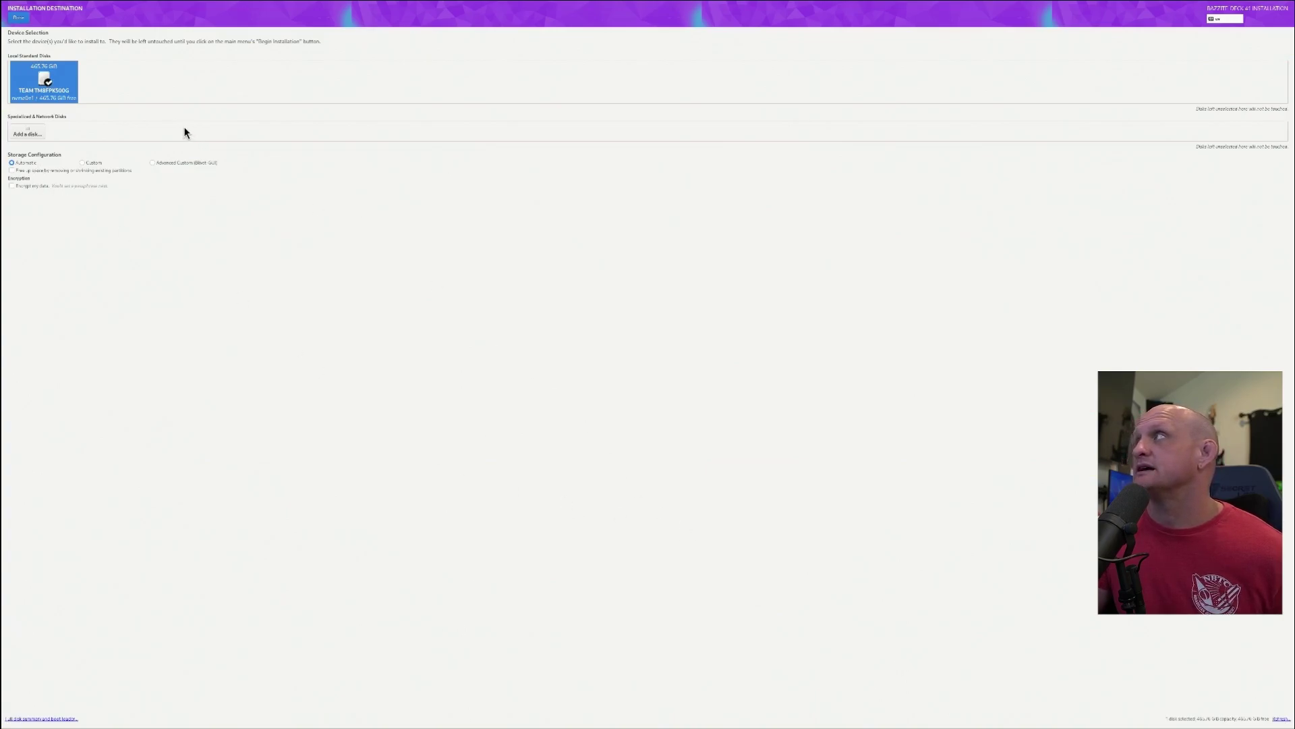
pyautogui.click(22, 19)
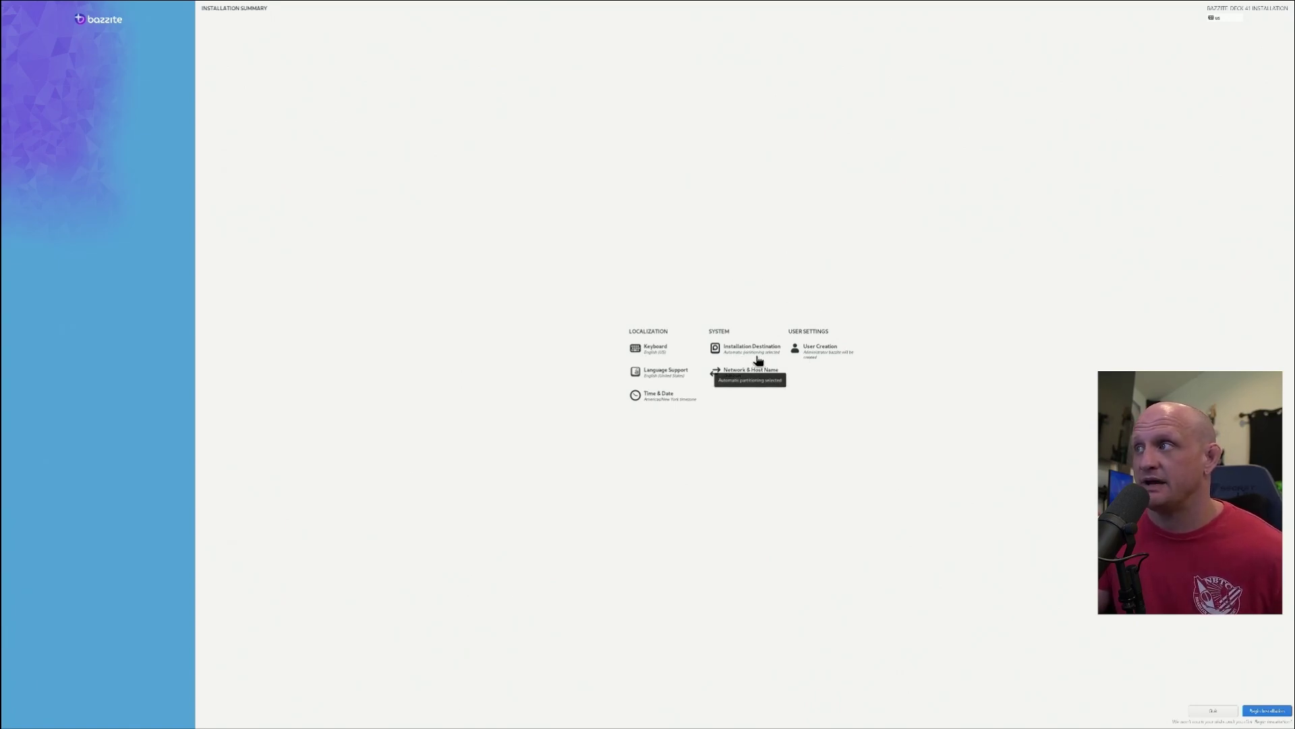
# Create an administrator user account with the user's name, entering and confirming the account password.
pyautogui.click(811, 355)
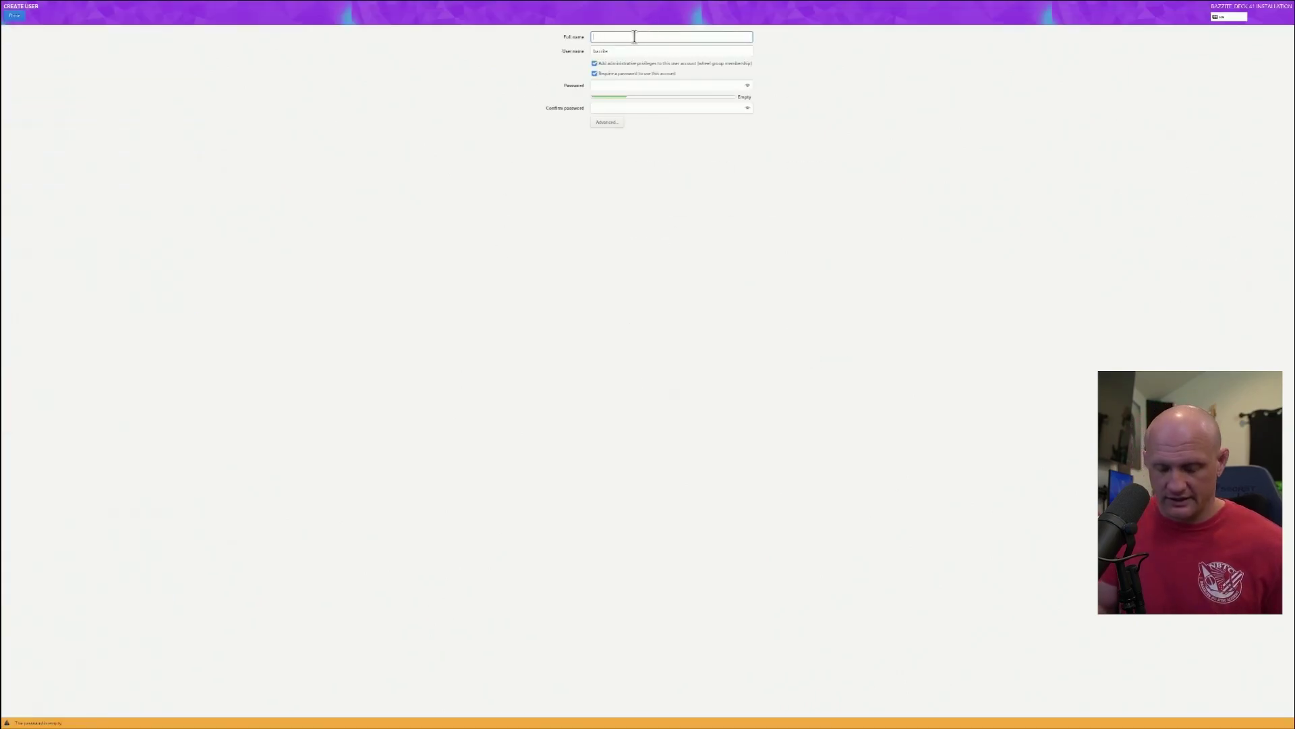
pyautogui.press('Tab')
pyautogui.write('blindun')
pyautogui.press('Tab')
pyautogui.write('•••••••')
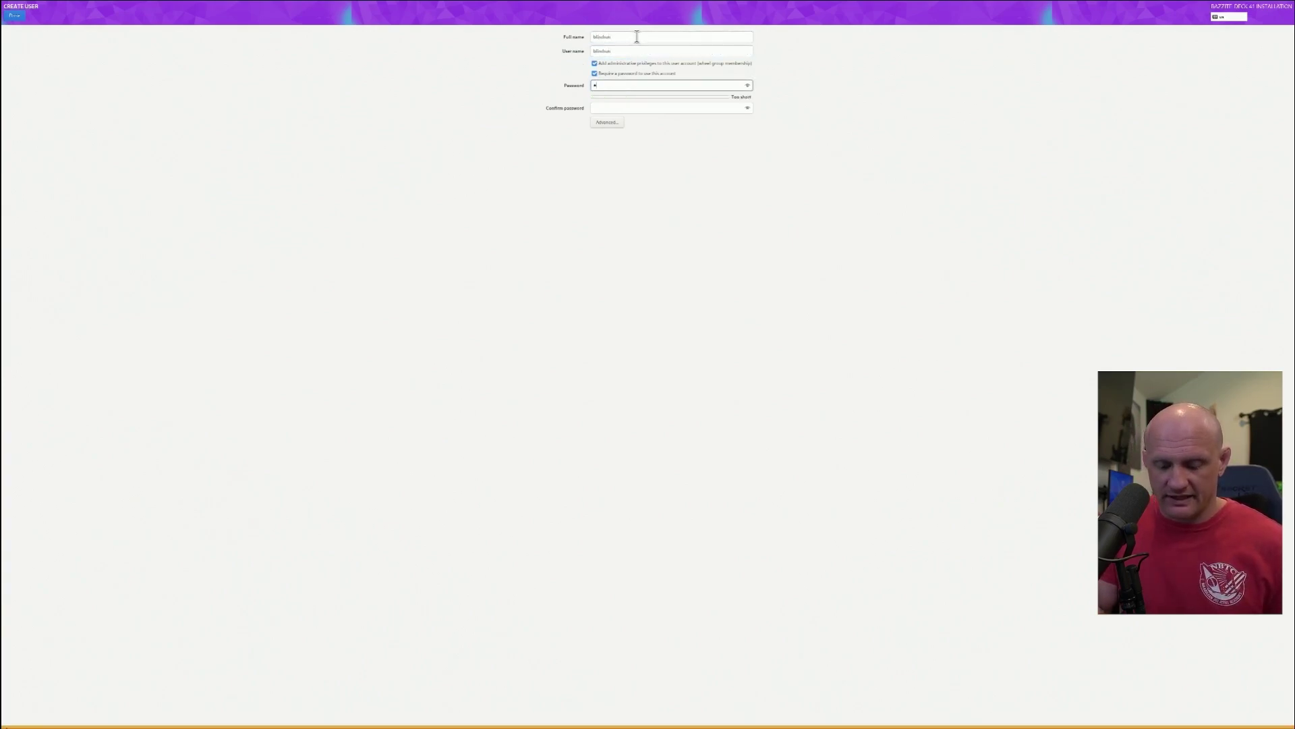
pyautogui.write('••••••••••')
pyautogui.press('Tab')
pyautogui.write('•••••••••••••••••')
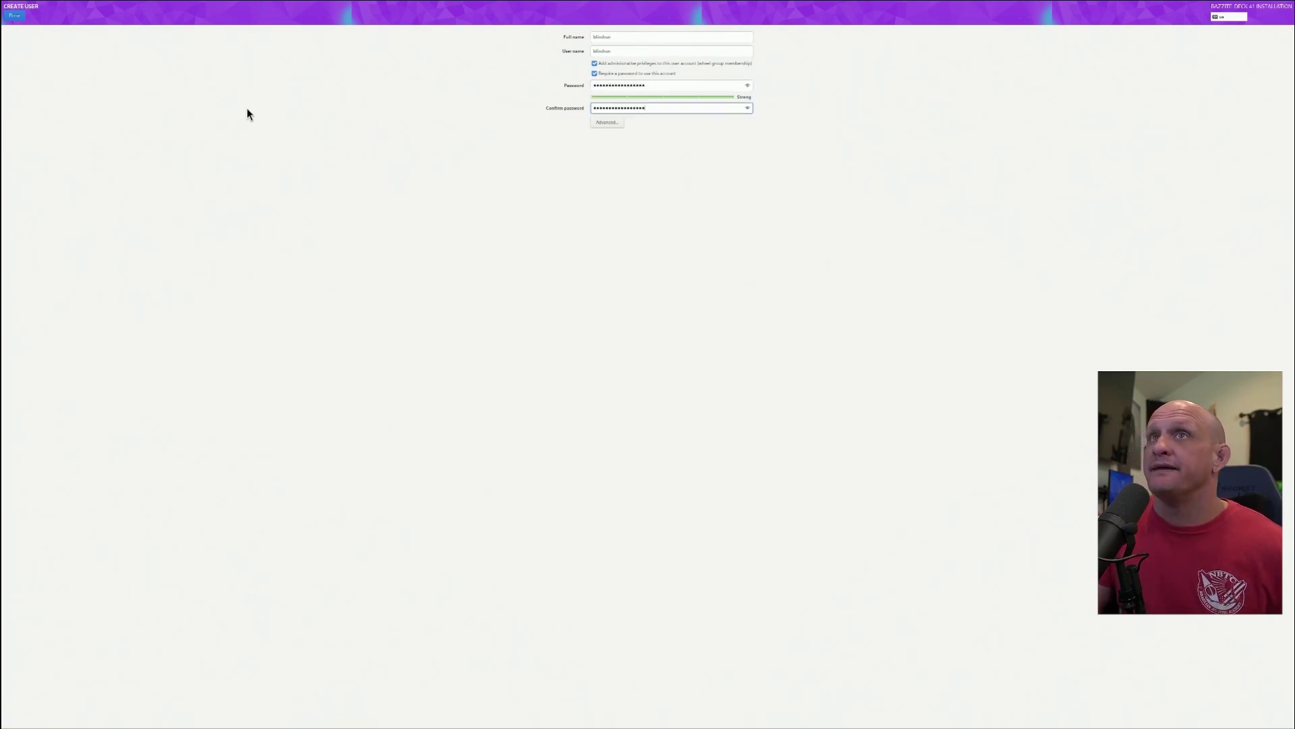
pyautogui.click(14, 15)
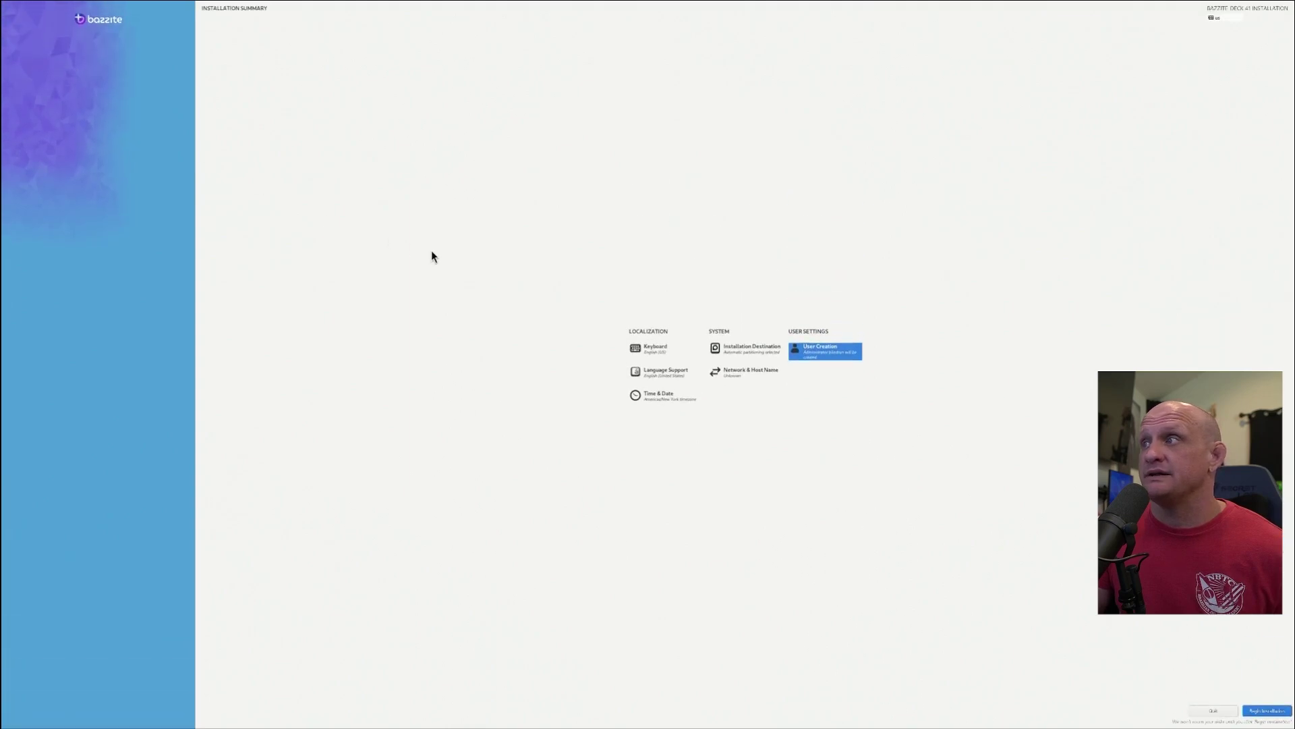
# Connect the wireless adapter to the blindrun Wi-Fi network in the installer's network settings.
pyautogui.click(733, 373)
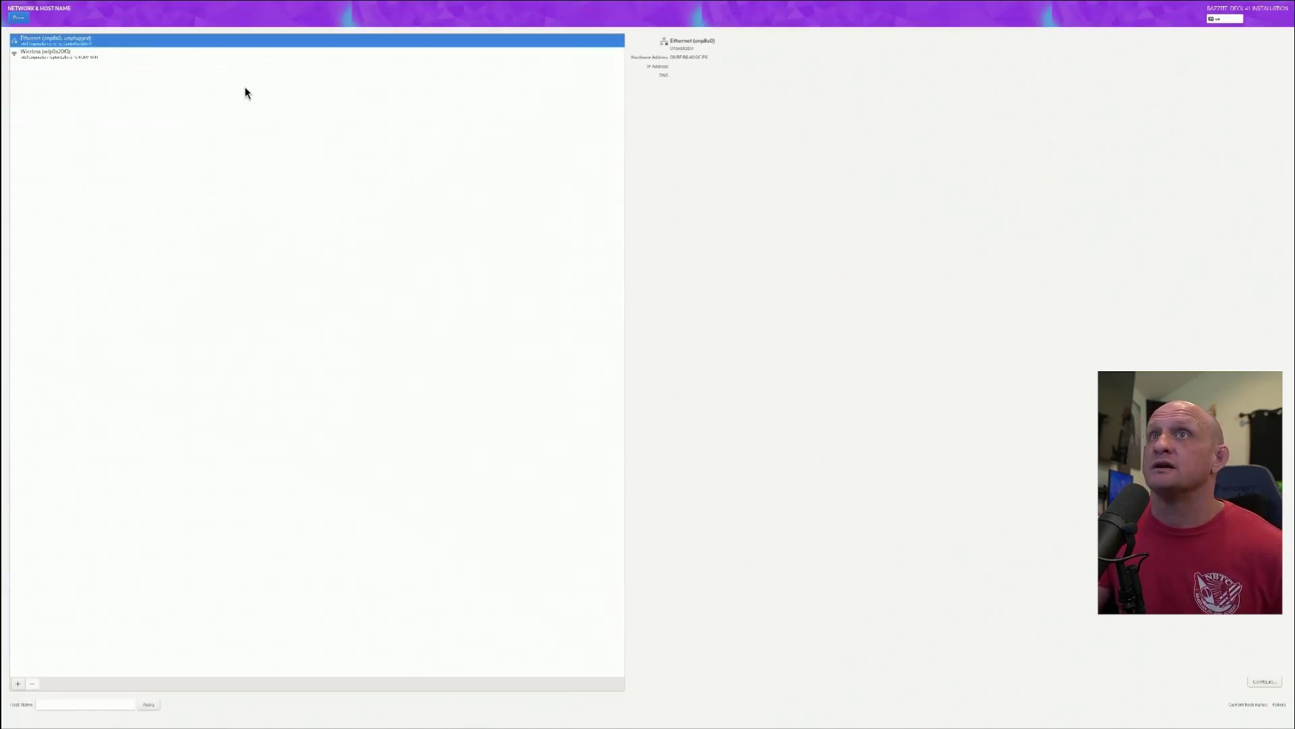
pyautogui.click(61, 54)
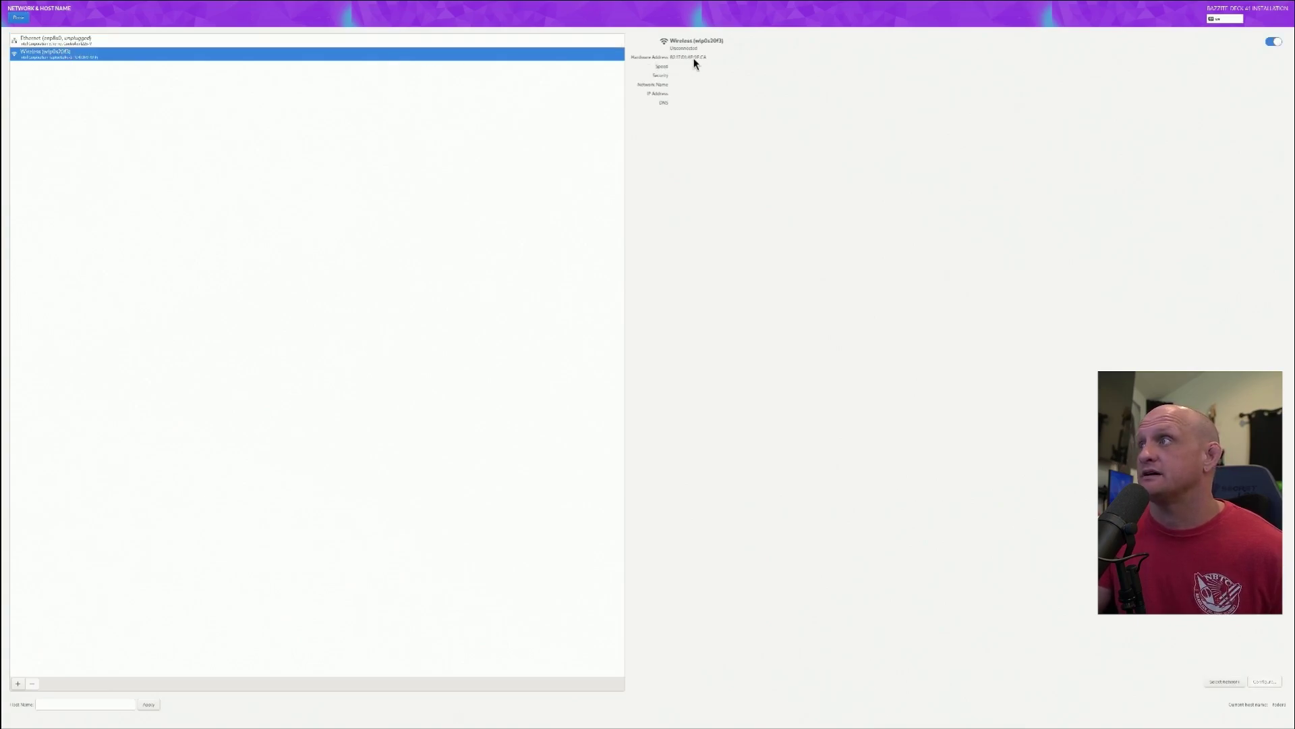
pyautogui.click(1219, 682)
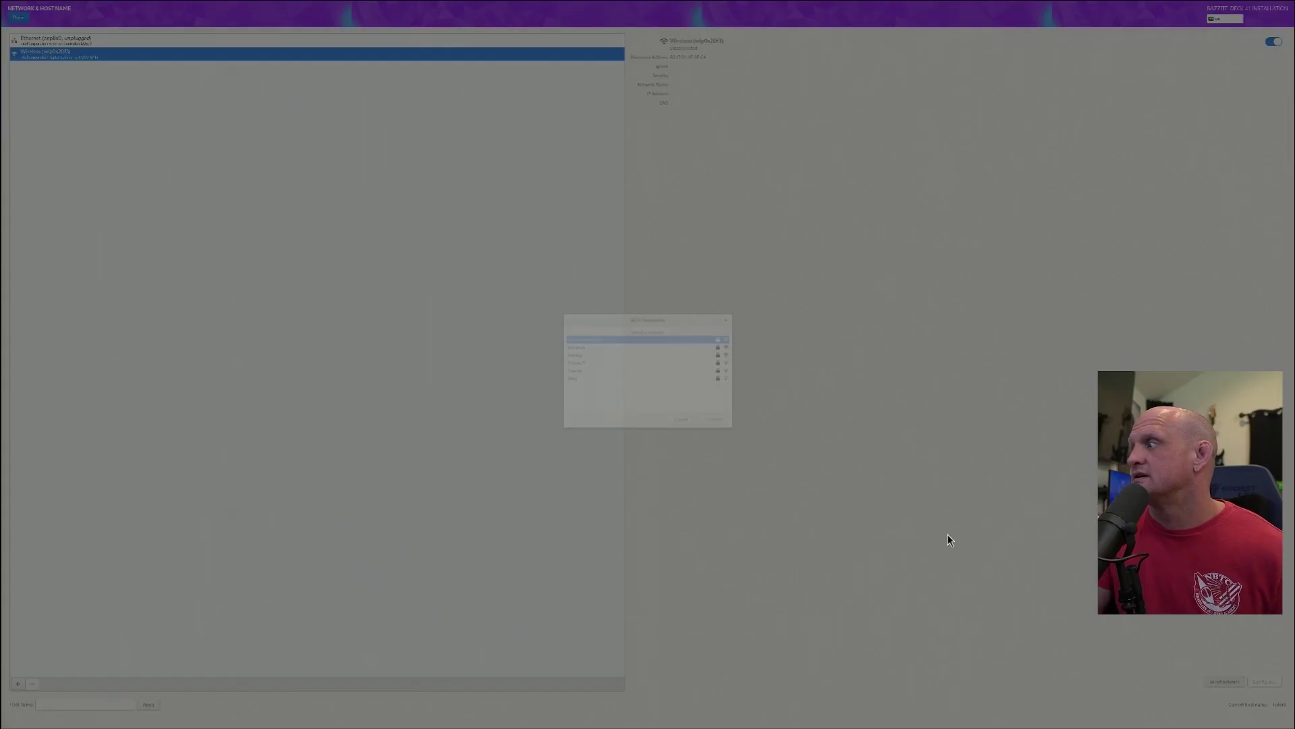
pyautogui.doubleClick(577, 348)
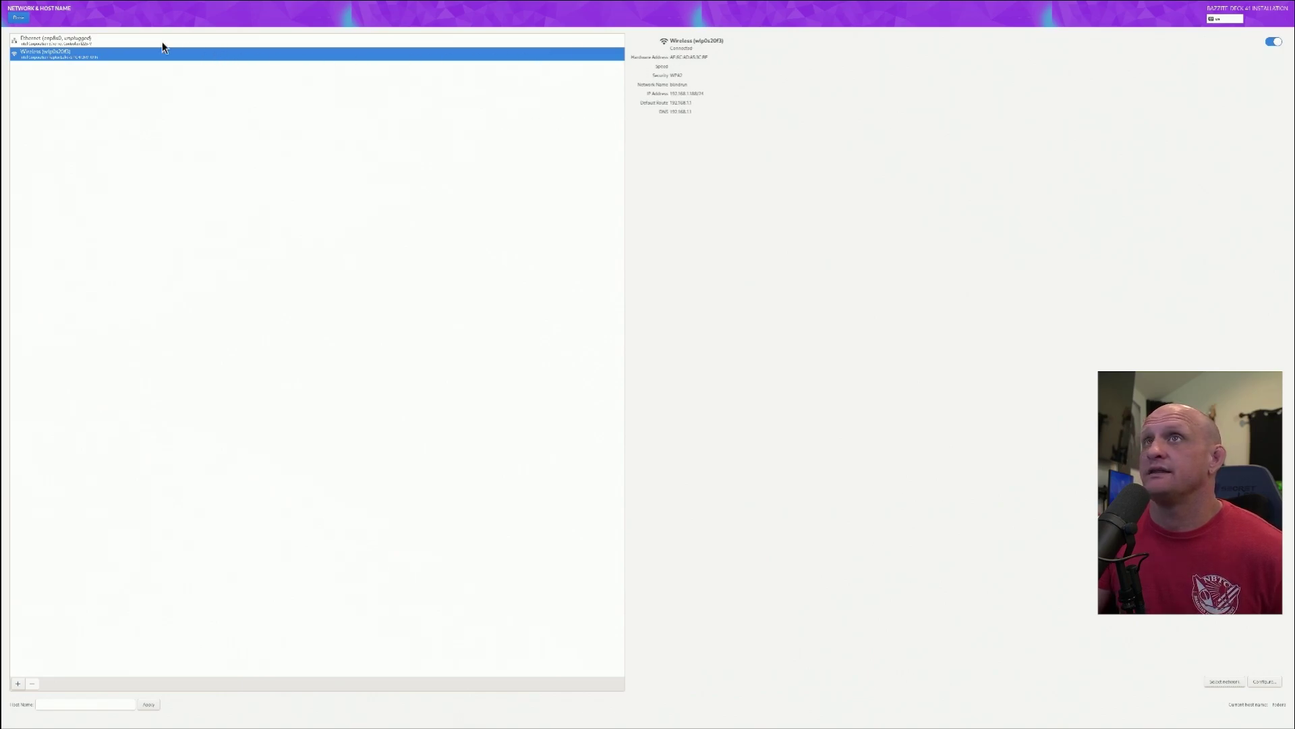
pyautogui.click(18, 19)
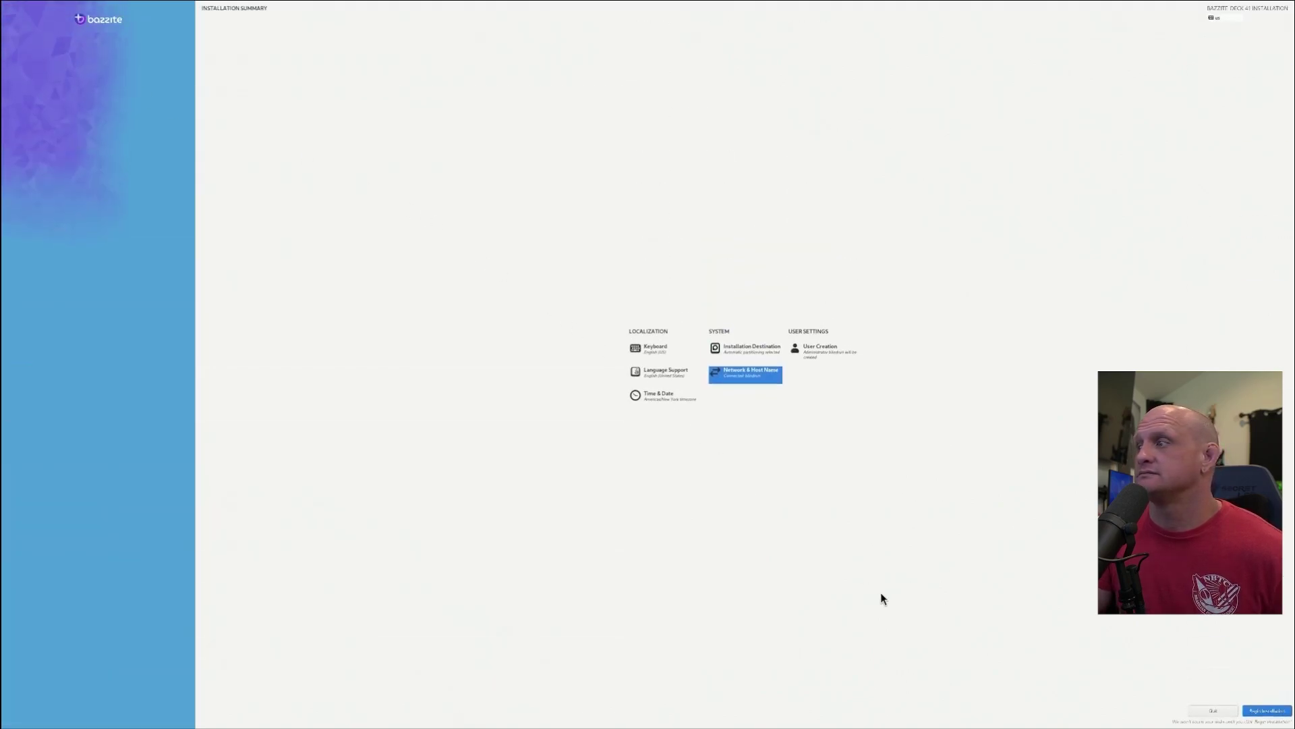
# Run the bazzite-deck installation to completion and reboot the system.
pyautogui.click(1268, 712)
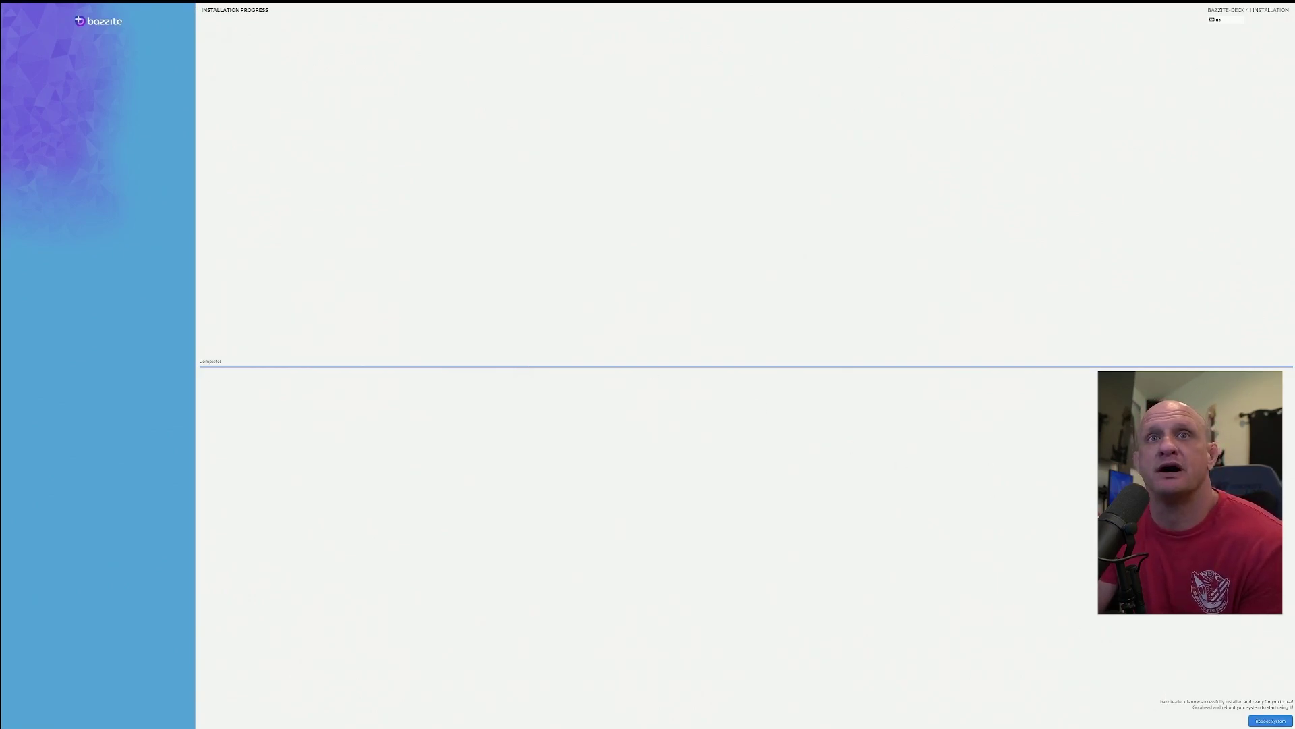
pyautogui.click(1269, 721)
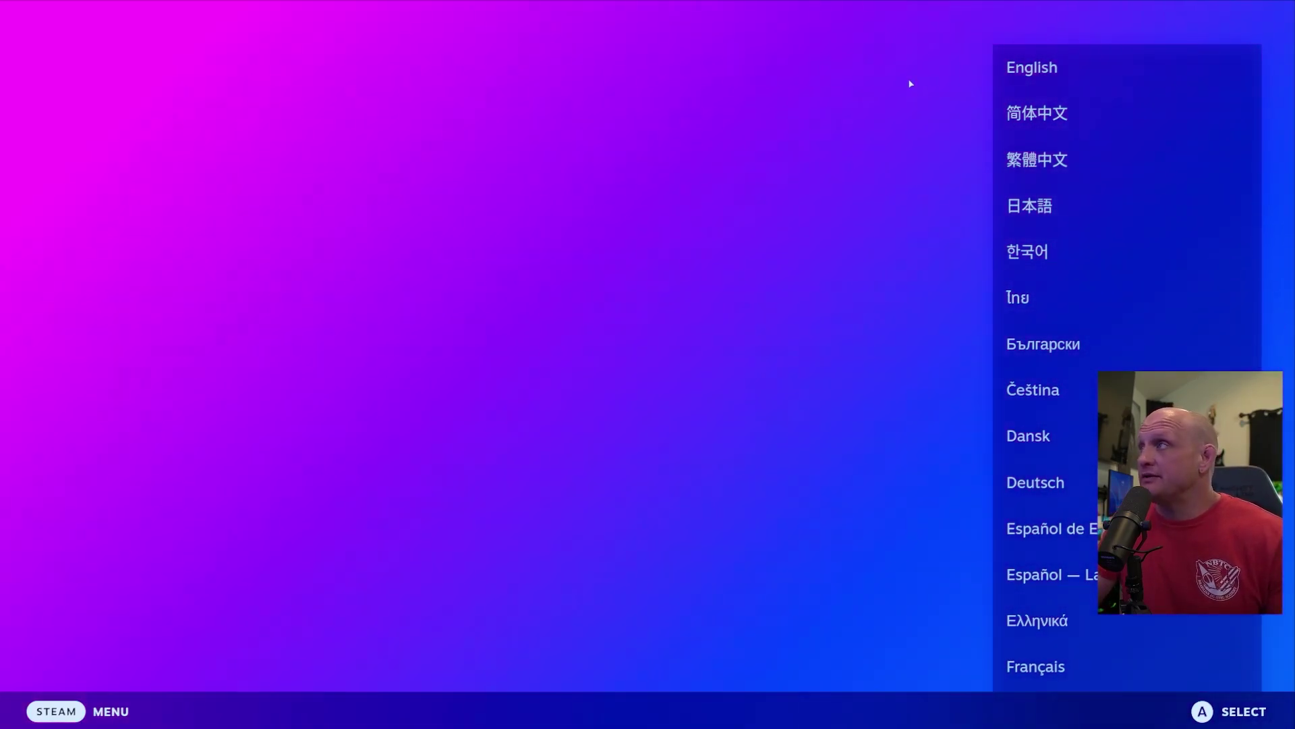
# Complete the first-run setup with English, the UTC -06:00 Central Standard Time (Saskatchewan) timezone and the blindrun network.
pyautogui.click(1045, 69)
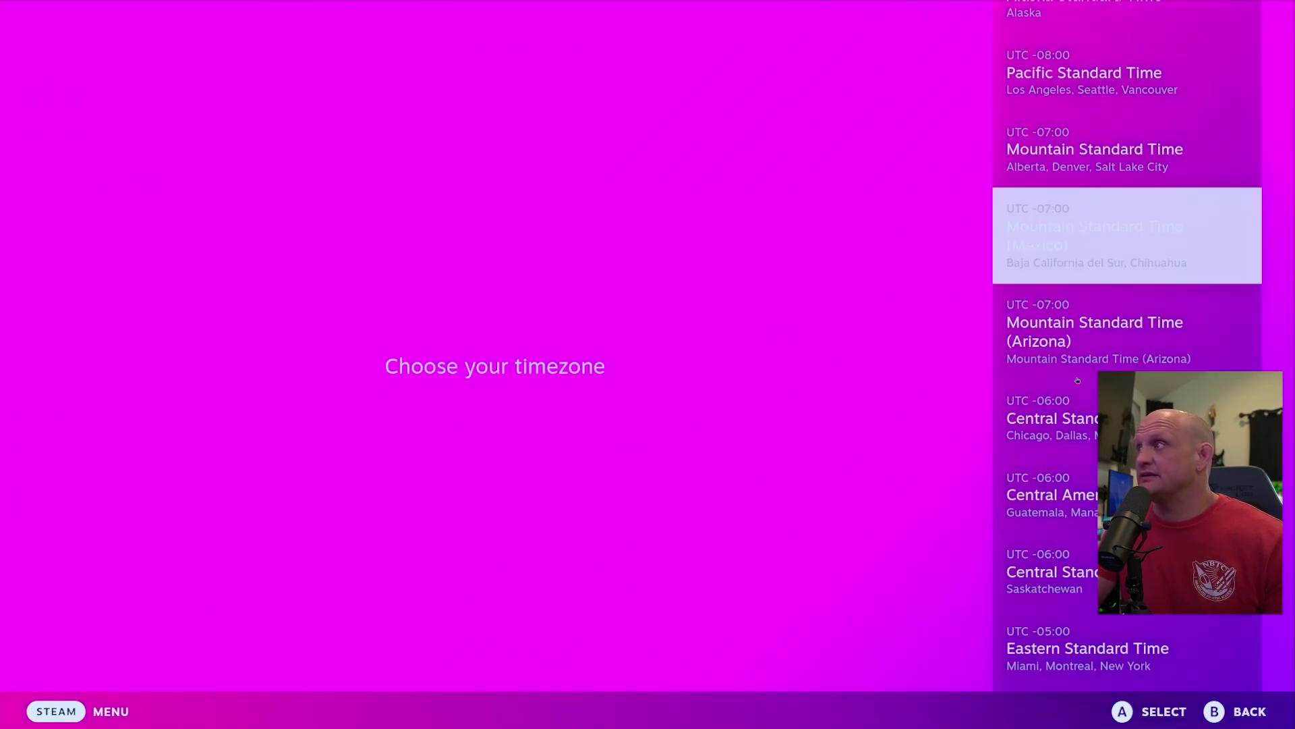
pyautogui.click(1055, 581)
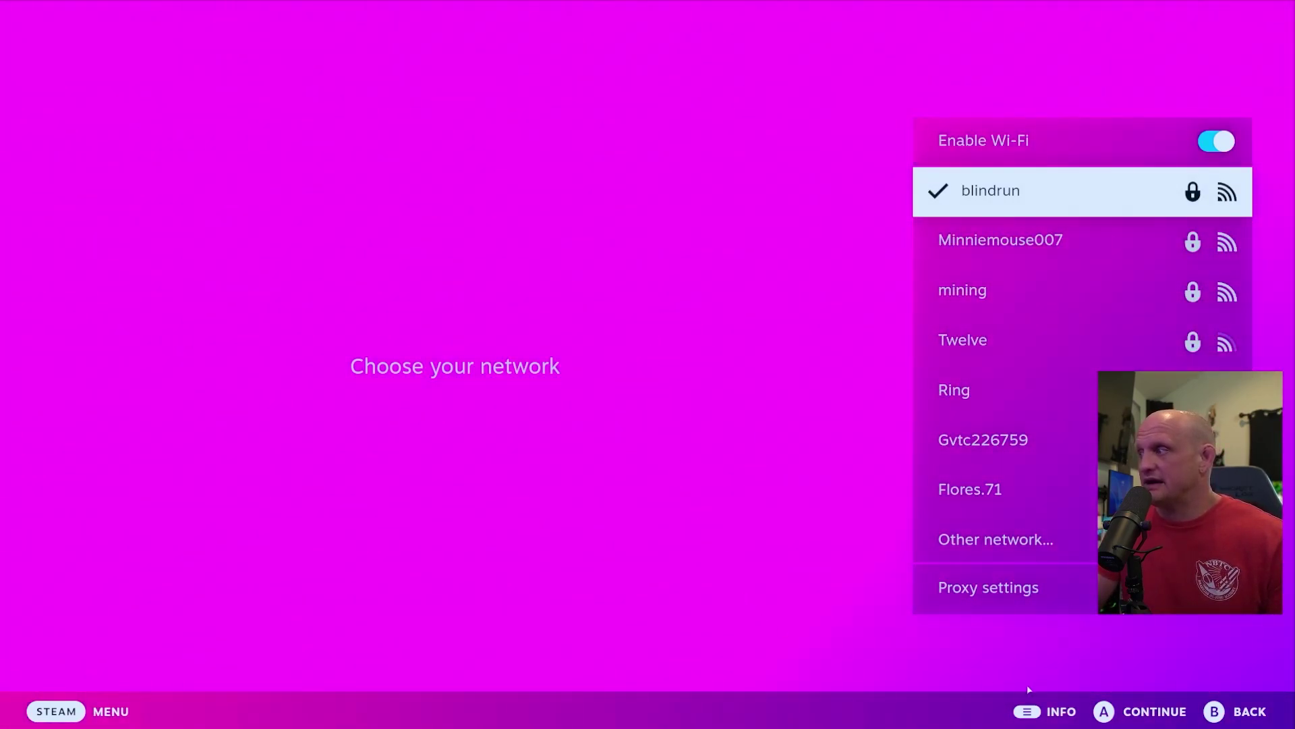
pyautogui.click(1142, 717)
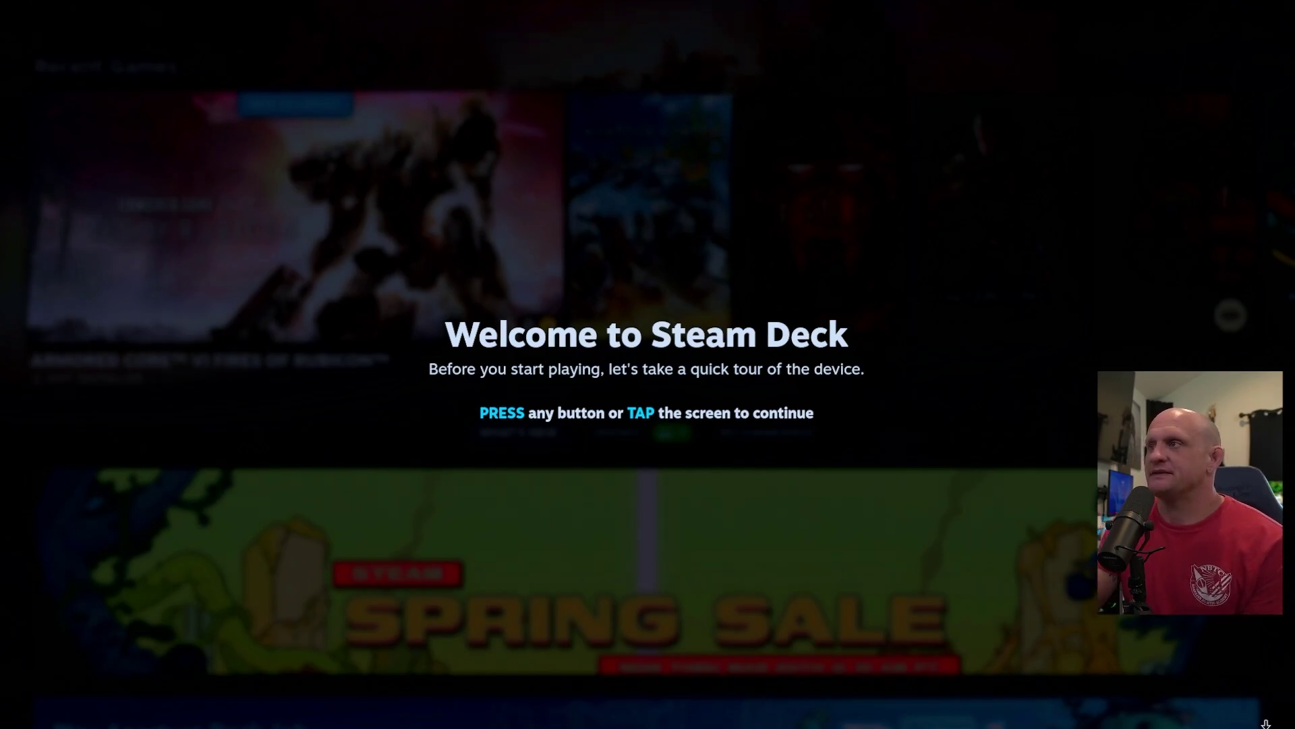
# Go through the Steam Deck welcome tour to reach the home screen.
pyautogui.click(631, 500)
pyautogui.click(627, 503)
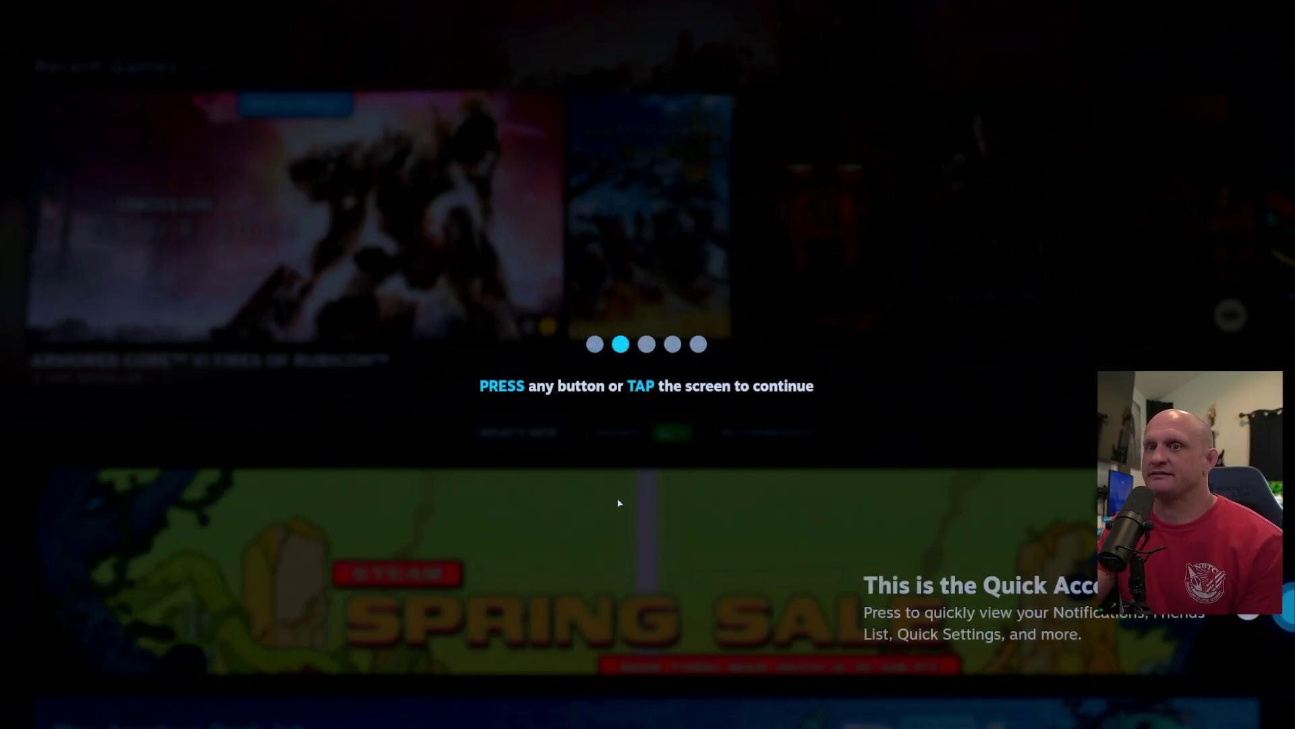
pyautogui.click(618, 503)
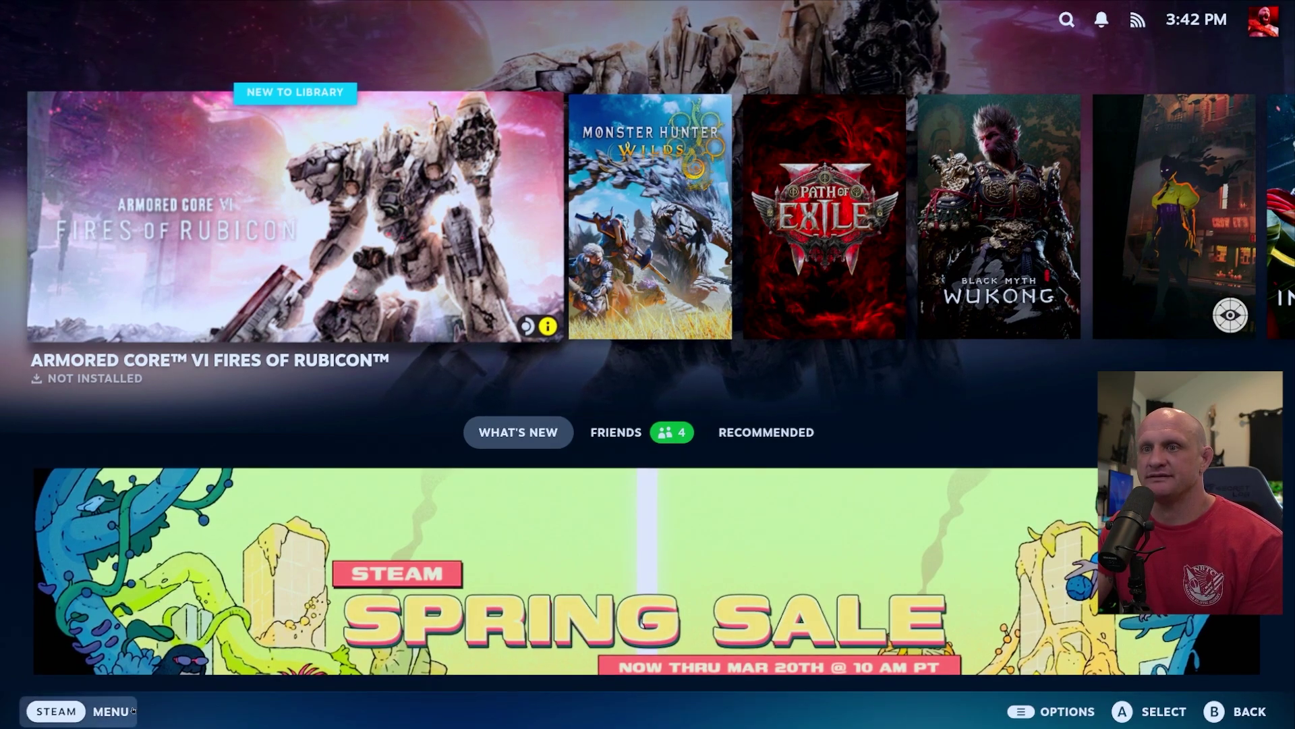
# Enable Bluetooth in the system settings and pair the Xbox Wireless Controller.
pyautogui.click(75, 711)
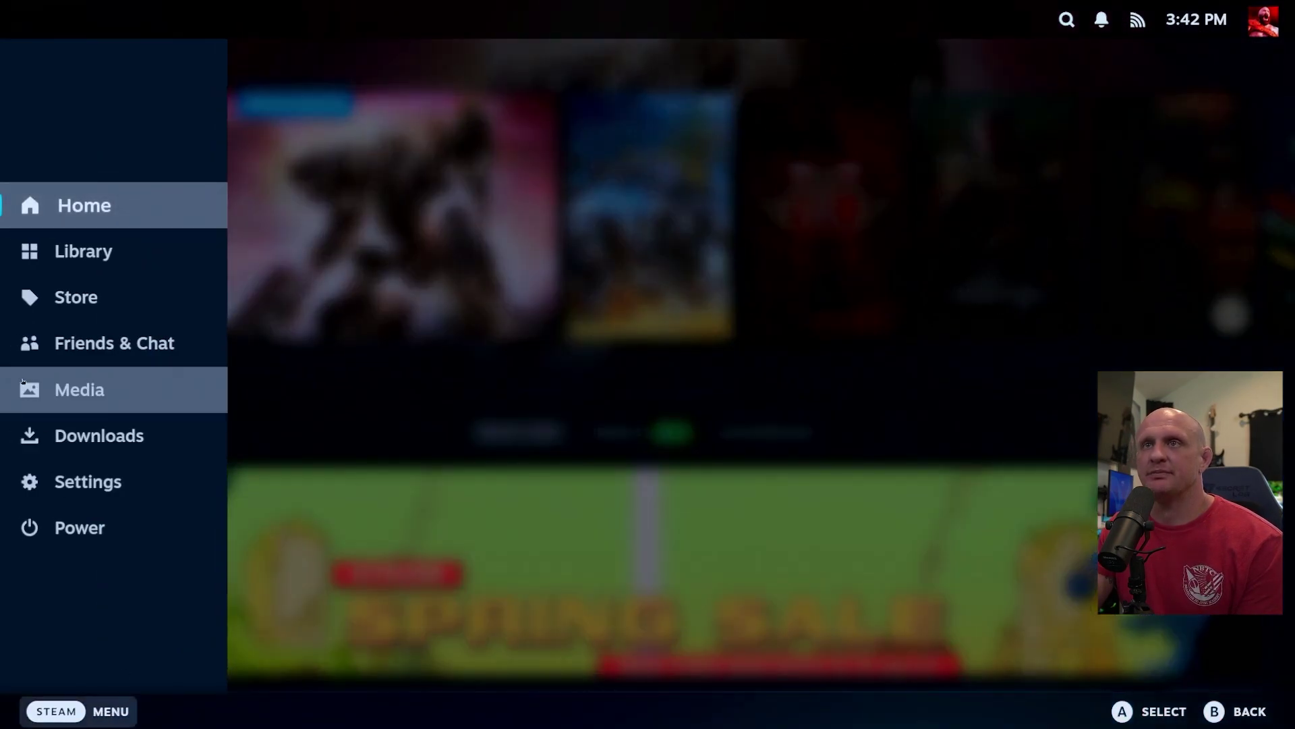
pyautogui.click(101, 482)
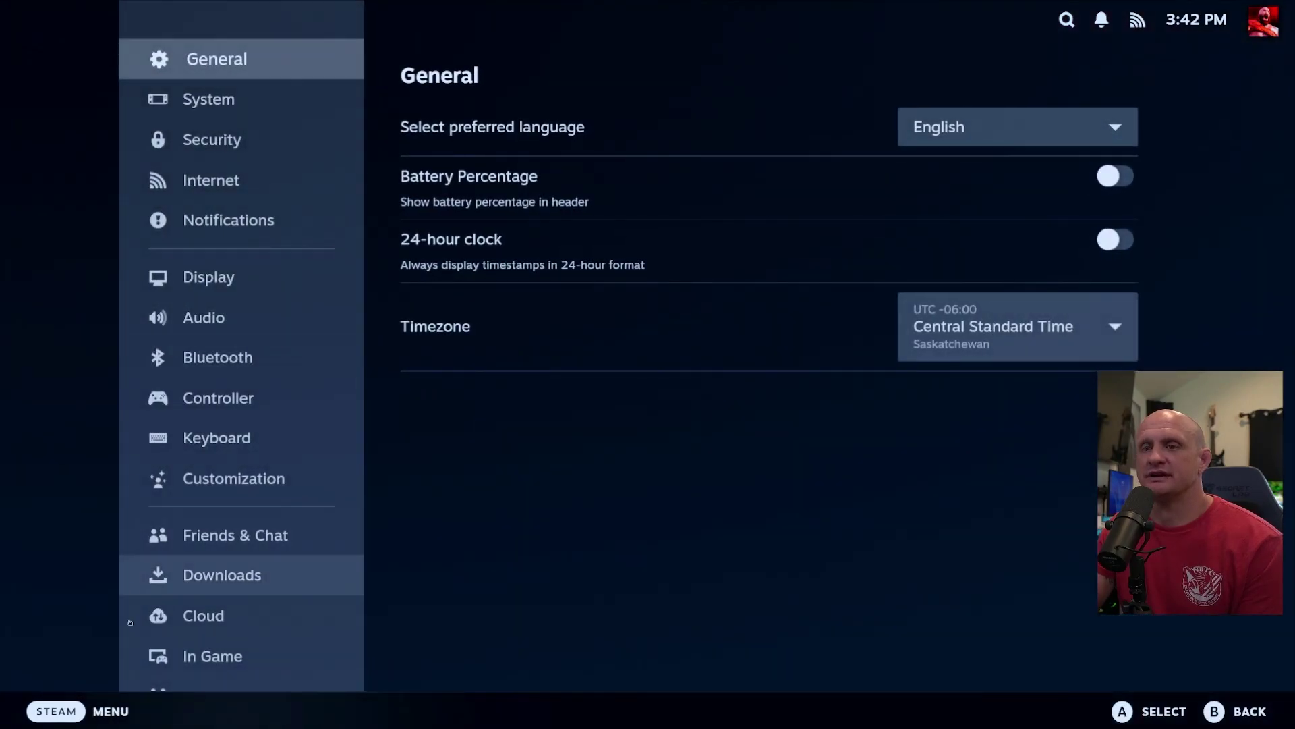
pyautogui.click(198, 359)
pyautogui.click(1115, 117)
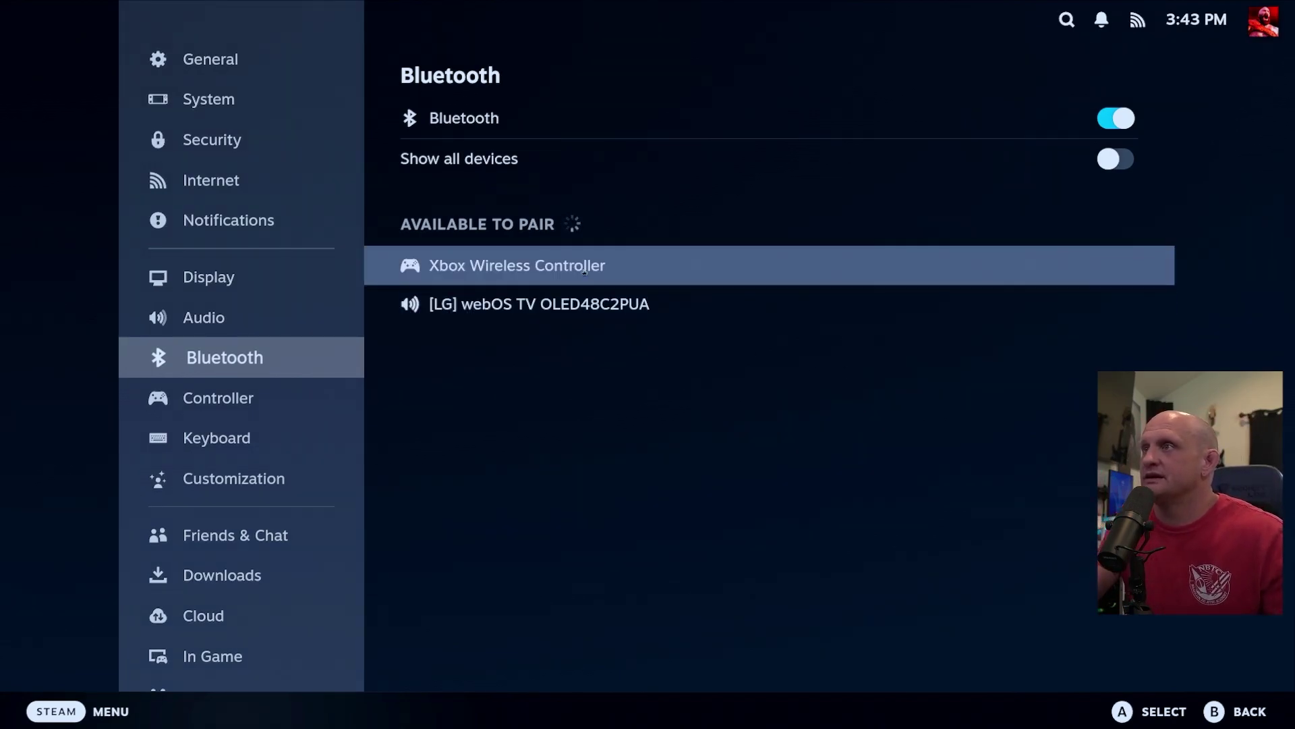
pyautogui.click(583, 270)
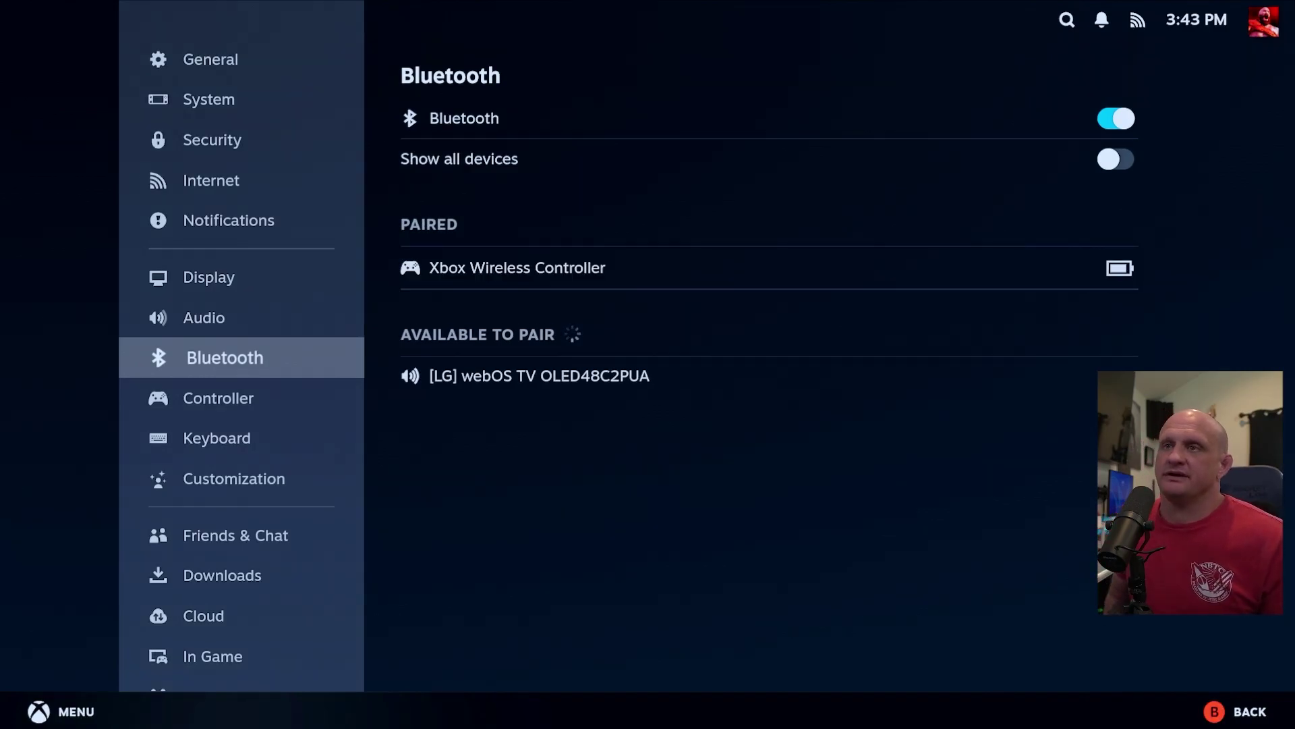
pyautogui.press('Escape')
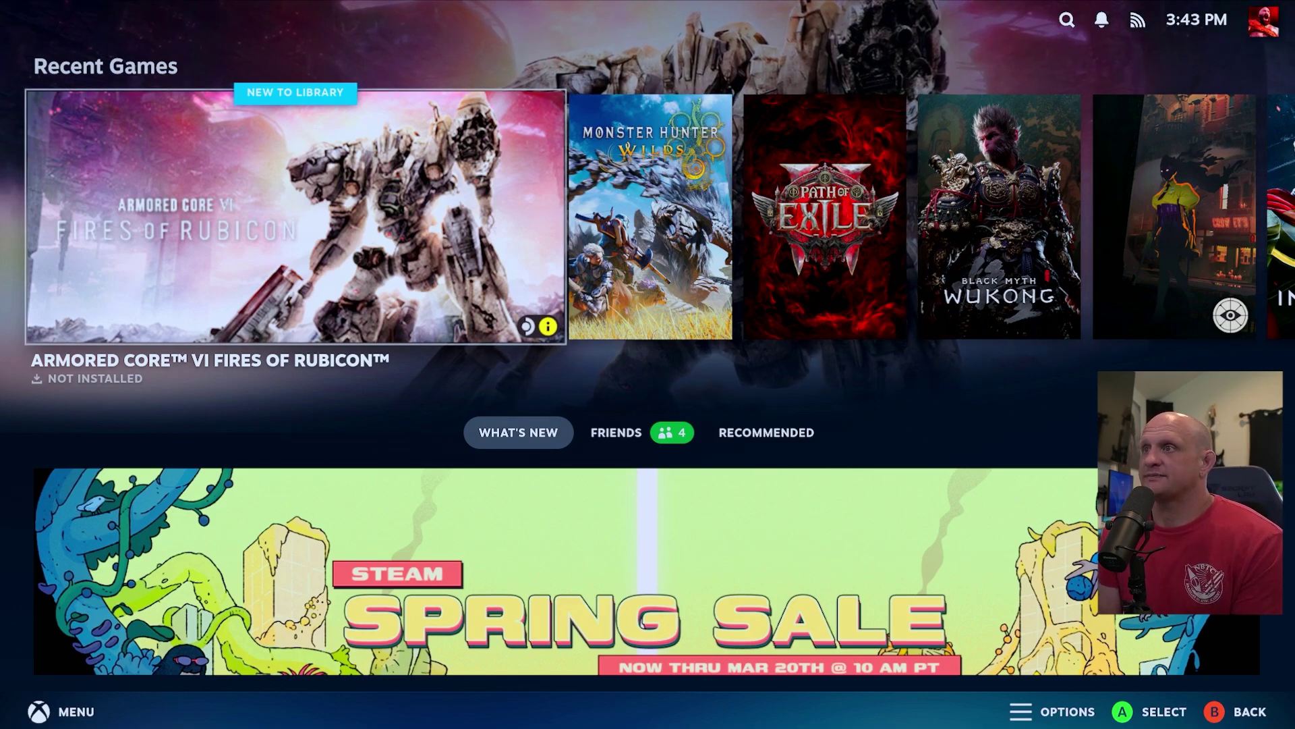
# Set the Performance Overlay Level to 2 in the quick access performance settings.
pyautogui.hotkey('ctrl', '2')
pyautogui.press('Down')
pyautogui.press('Up')
pyautogui.press('Down')
pyautogui.press('Right')
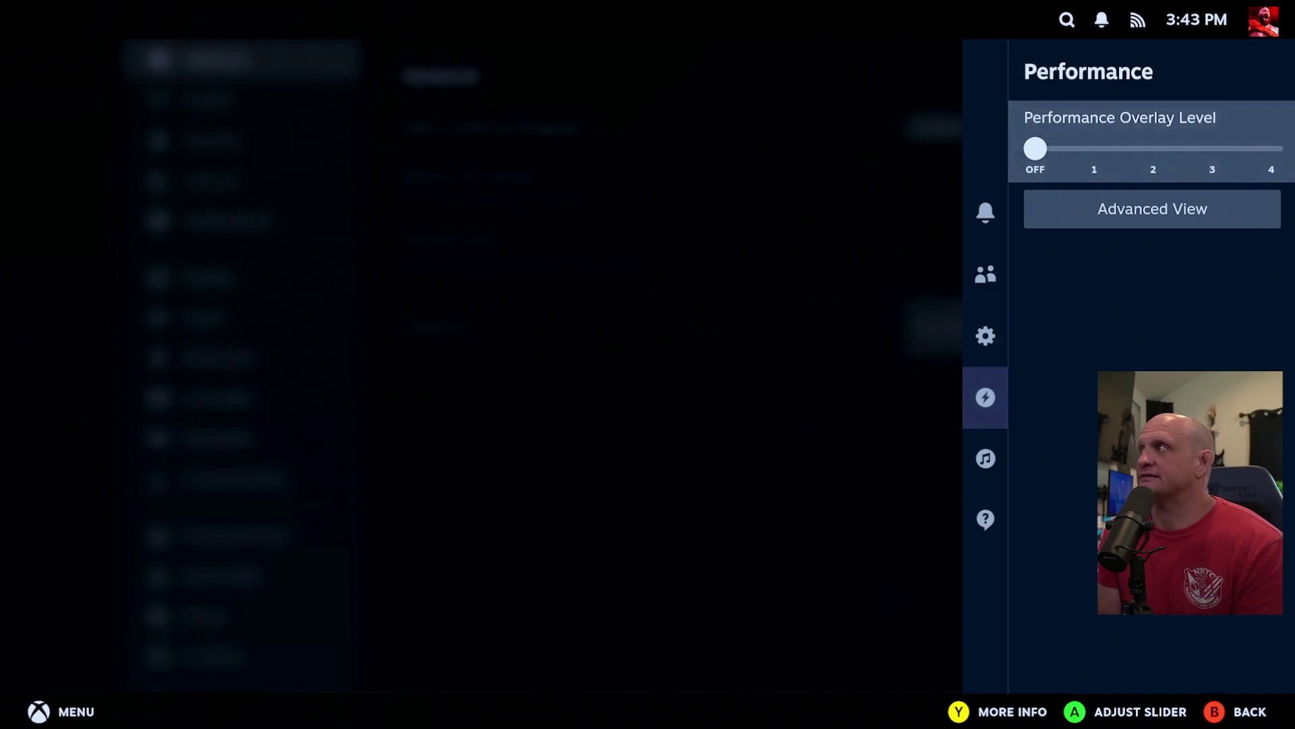
pyautogui.press('Return')
pyautogui.press('Right')
pyautogui.press('Right')
pyautogui.press('Return')
pyautogui.press('Escape')
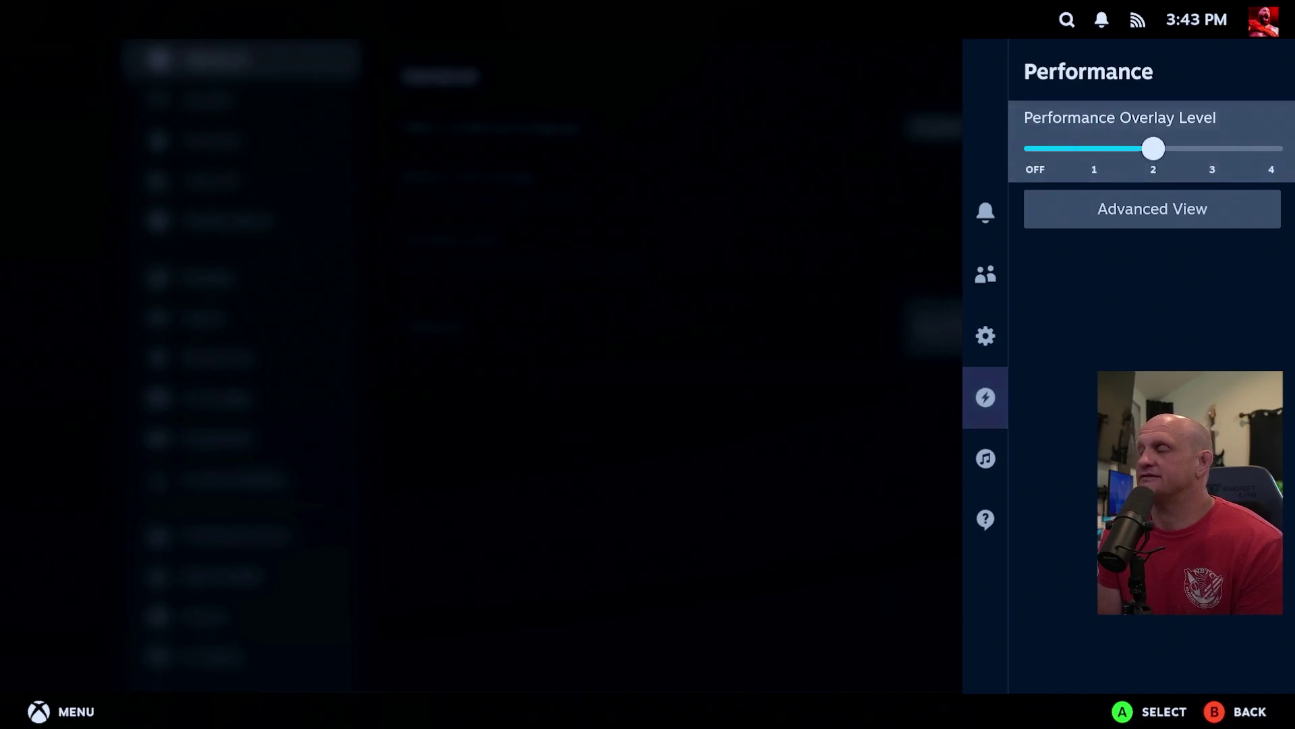
pyautogui.press('Escape')
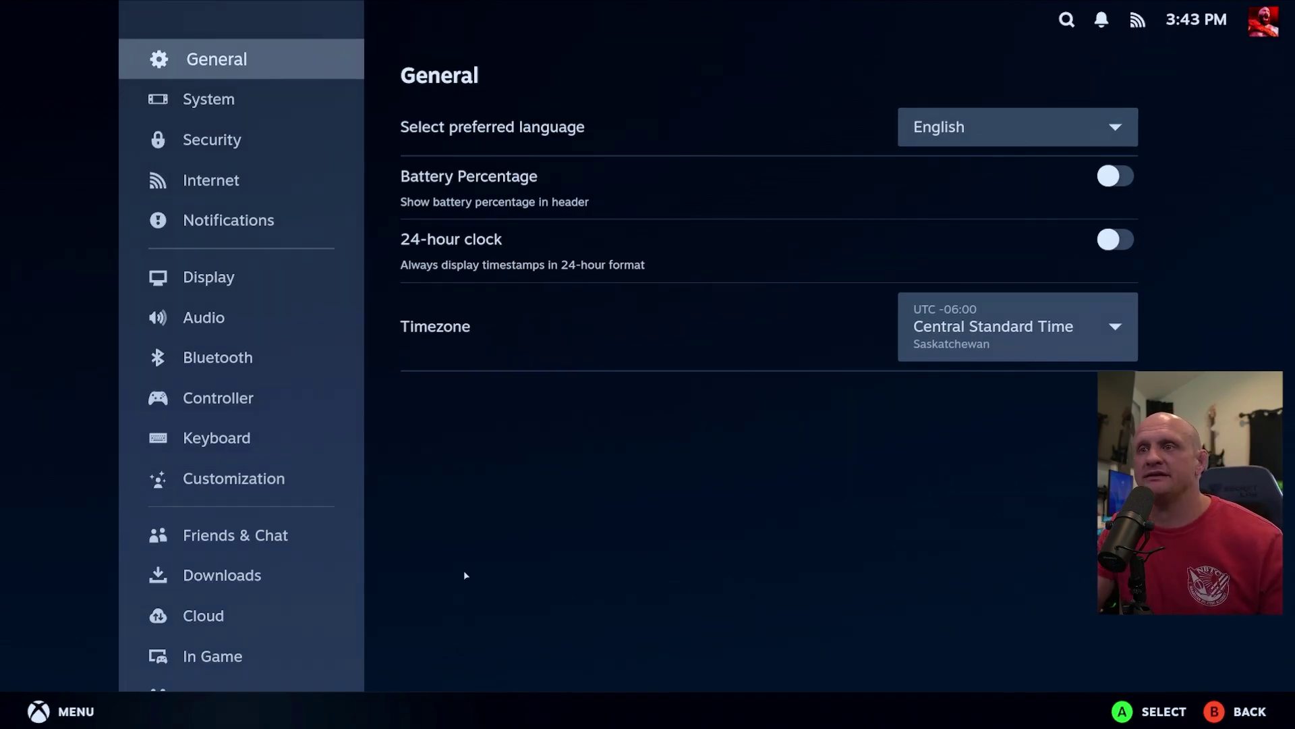
# Leave Gaming Mode by using the power options to switch to the desktop.
pyautogui.click(83, 721)
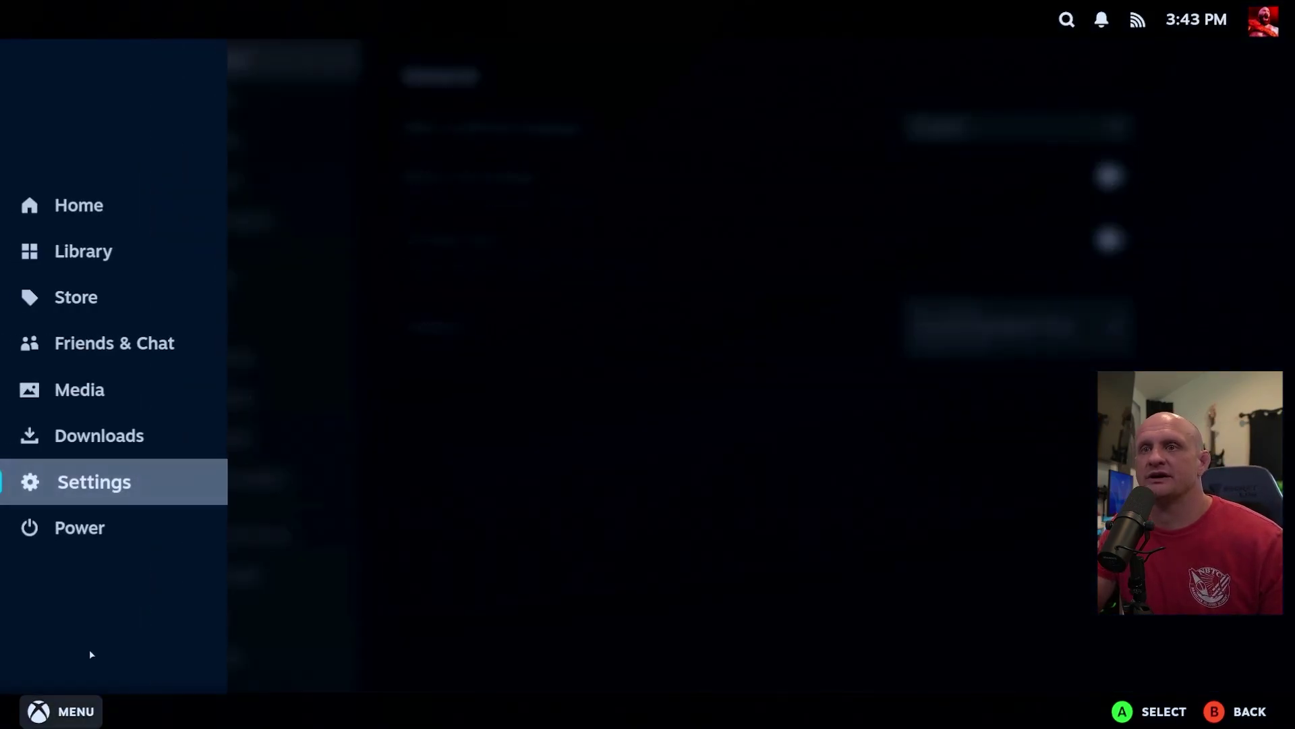
pyautogui.click(74, 527)
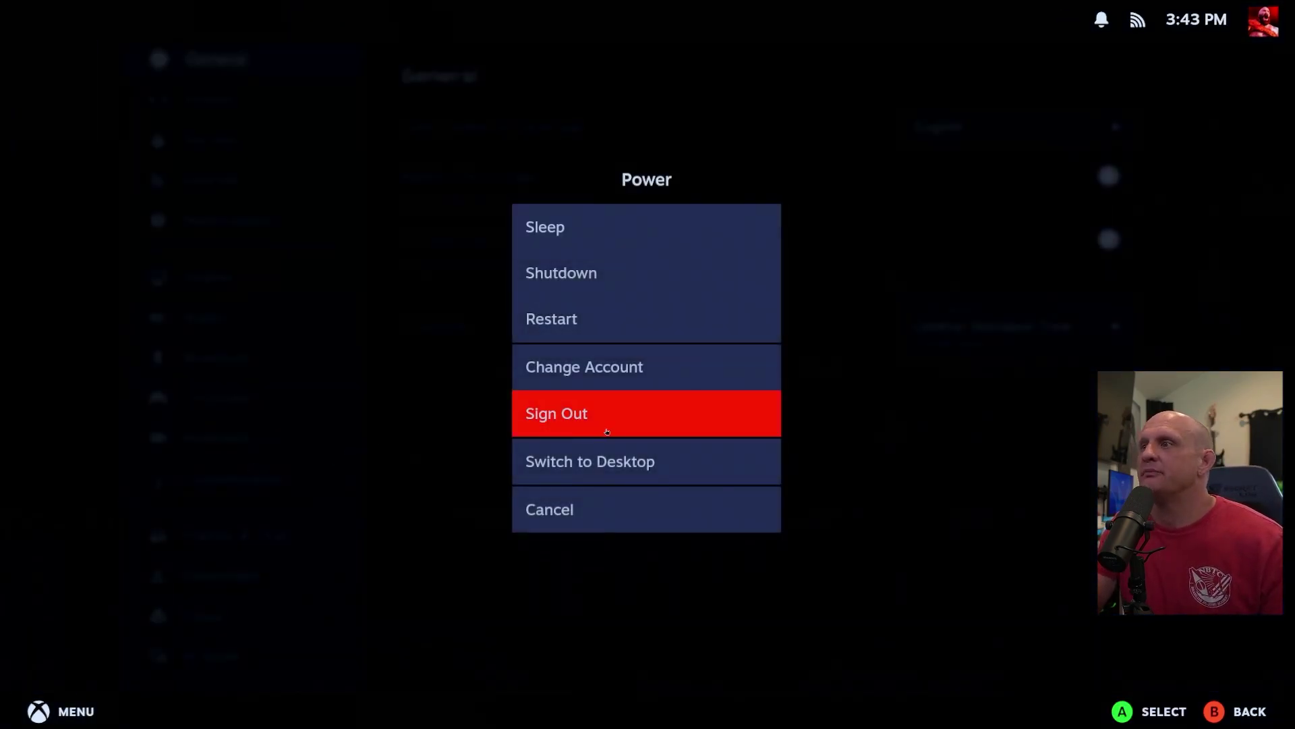
pyautogui.click(626, 464)
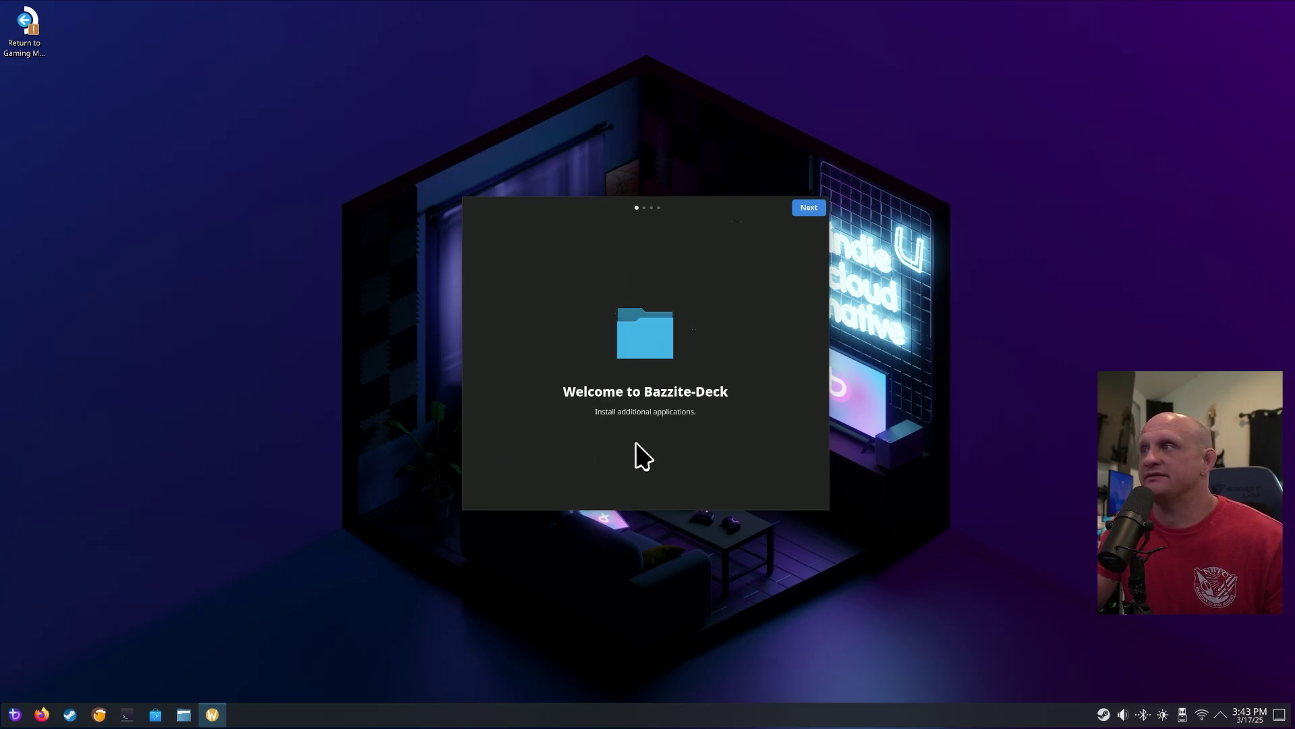
# Continue the Bazzite-Deck welcome setup and enable Decky Loader for installation.
pyautogui.click(809, 208)
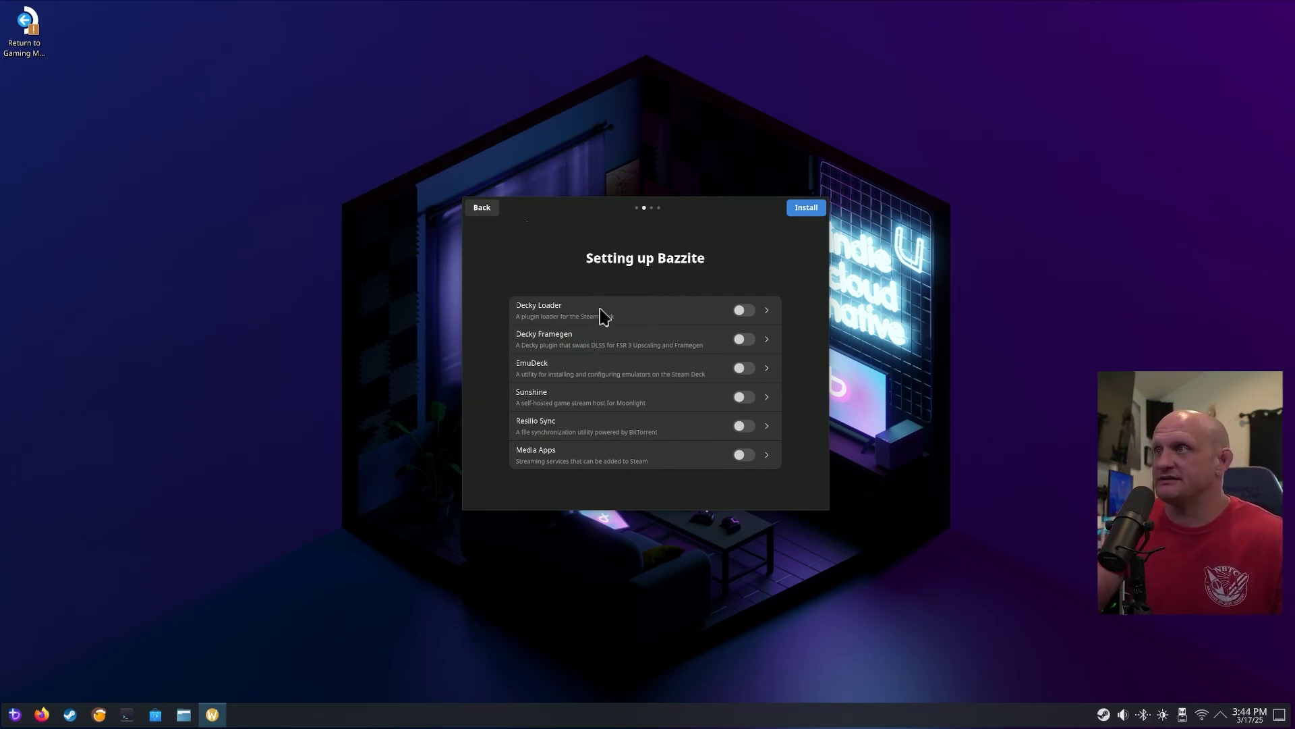
pyautogui.click(743, 310)
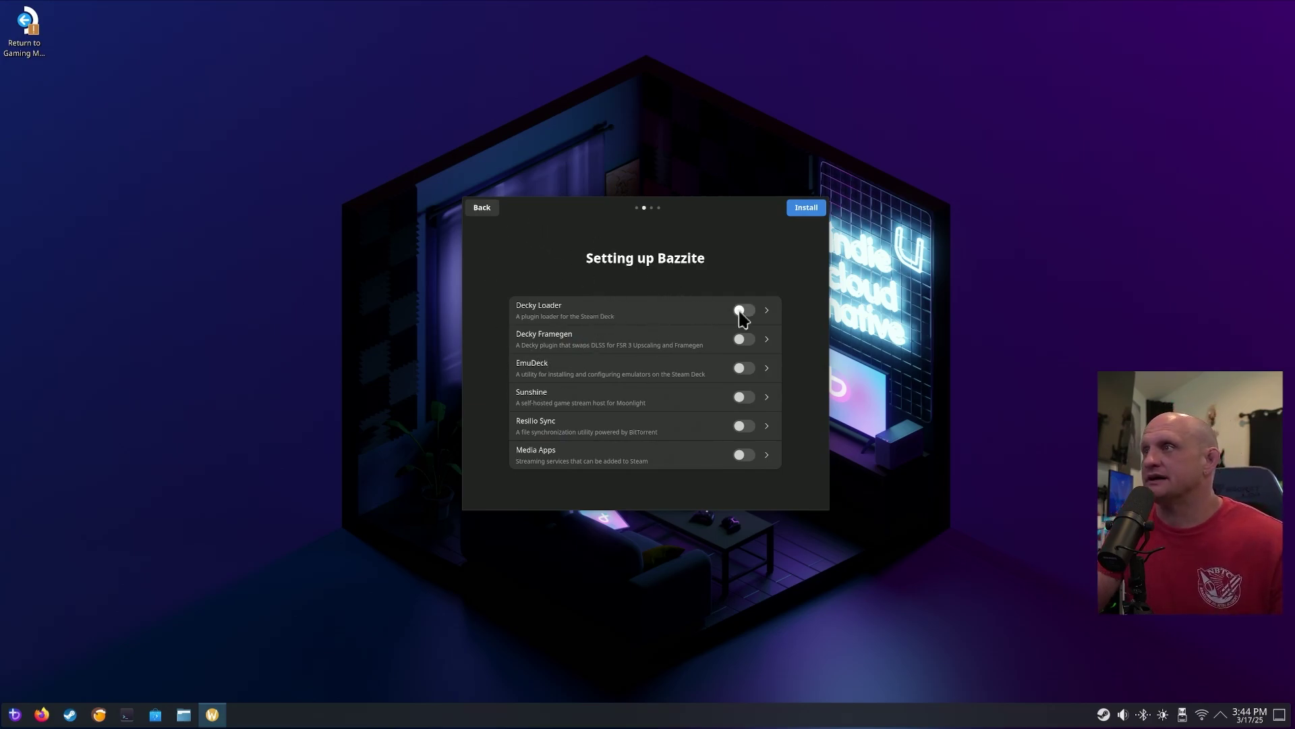
pyautogui.click(742, 344)
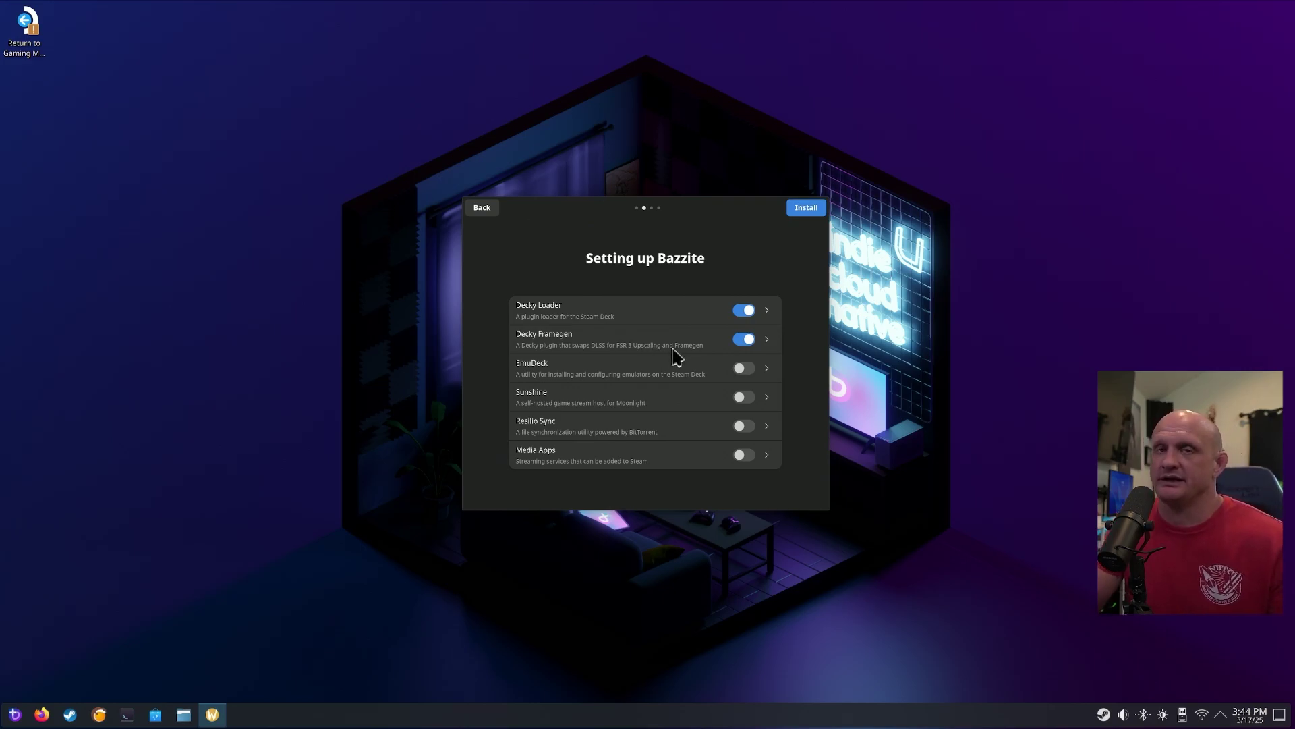
pyautogui.click(742, 369)
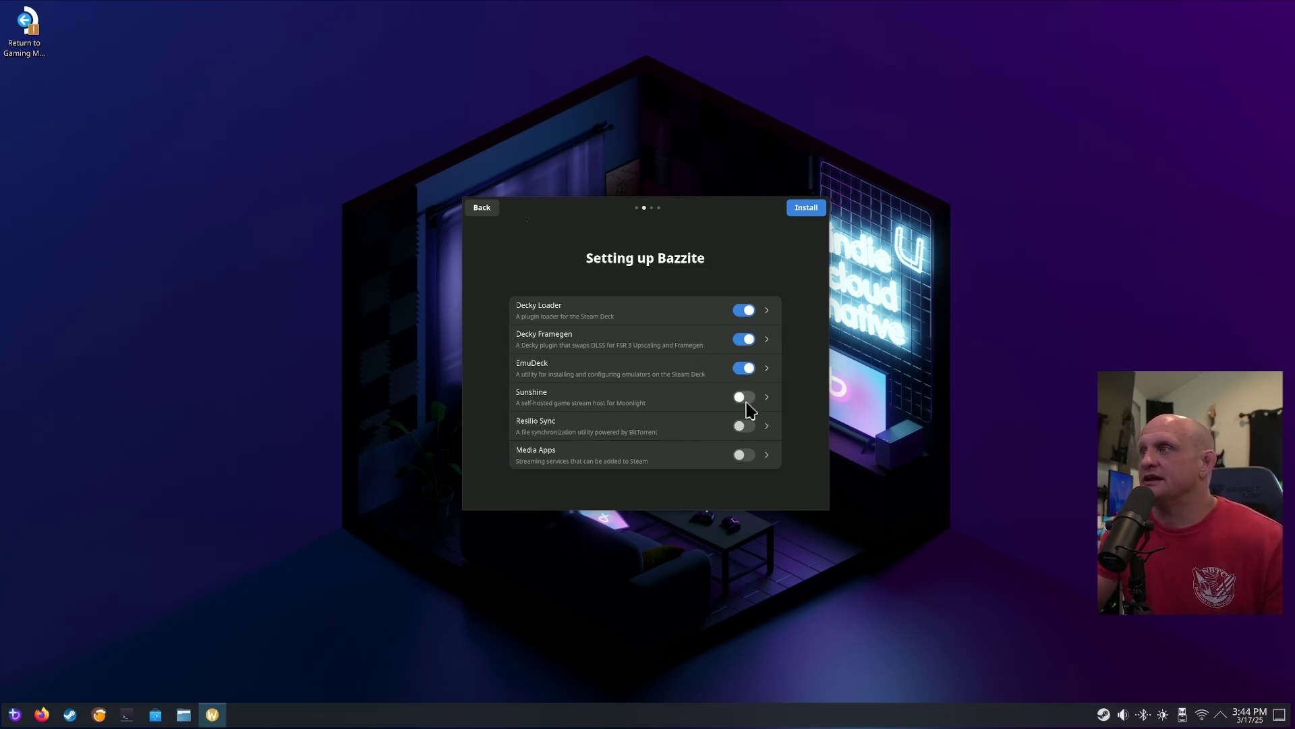
pyautogui.click(744, 398)
pyautogui.click(746, 428)
pyautogui.click(746, 456)
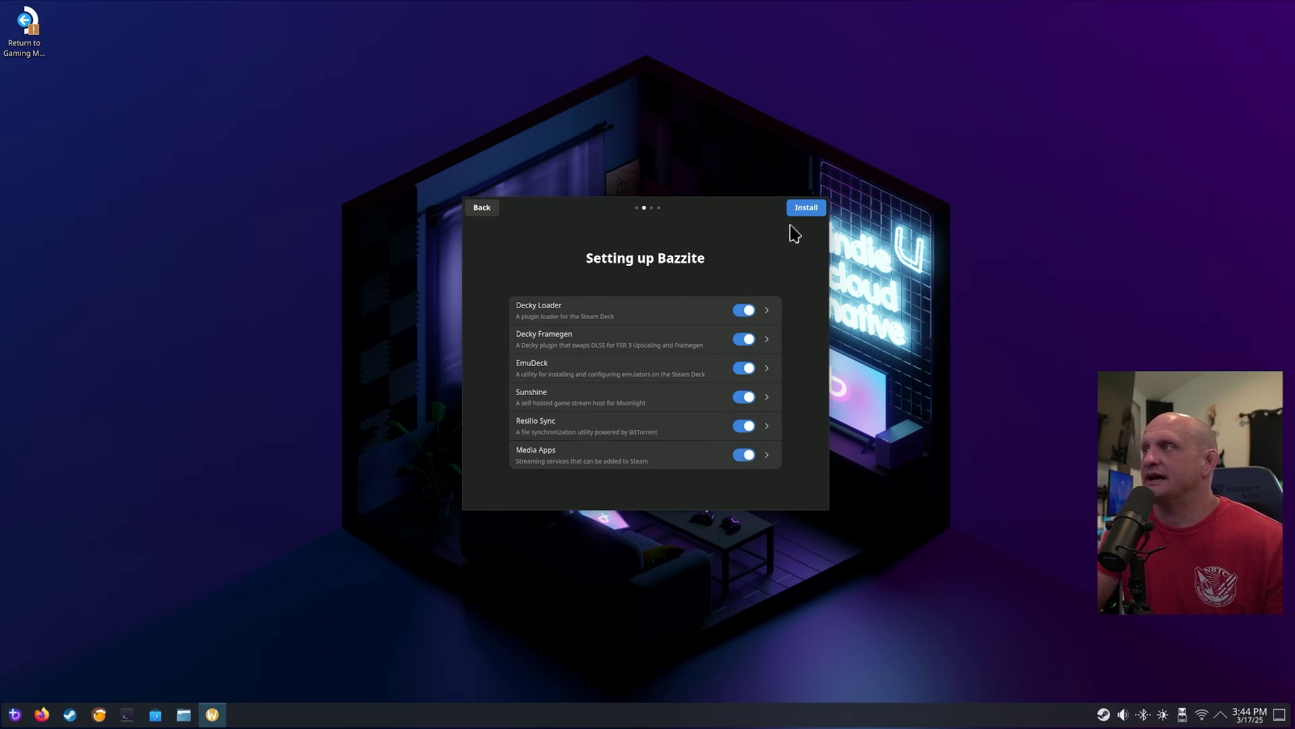
pyautogui.click(743, 339)
pyautogui.click(744, 397)
pyautogui.click(744, 425)
pyautogui.click(744, 455)
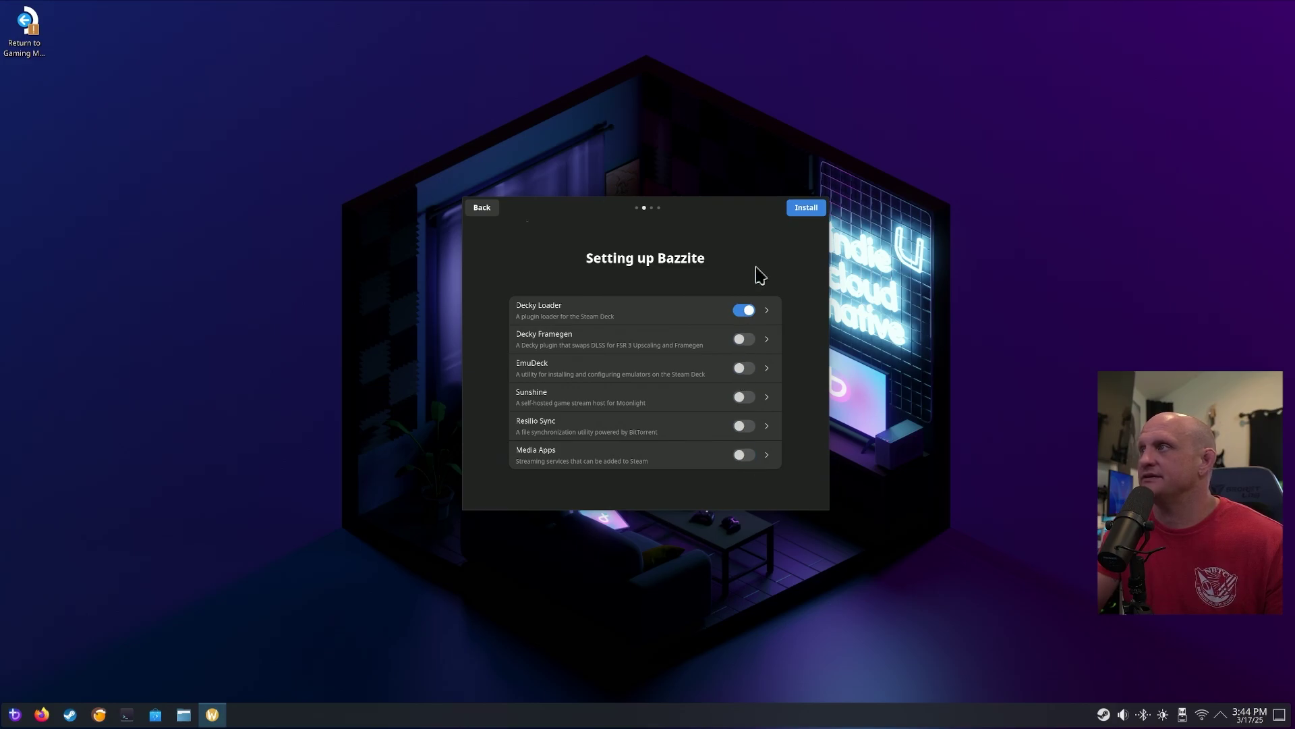
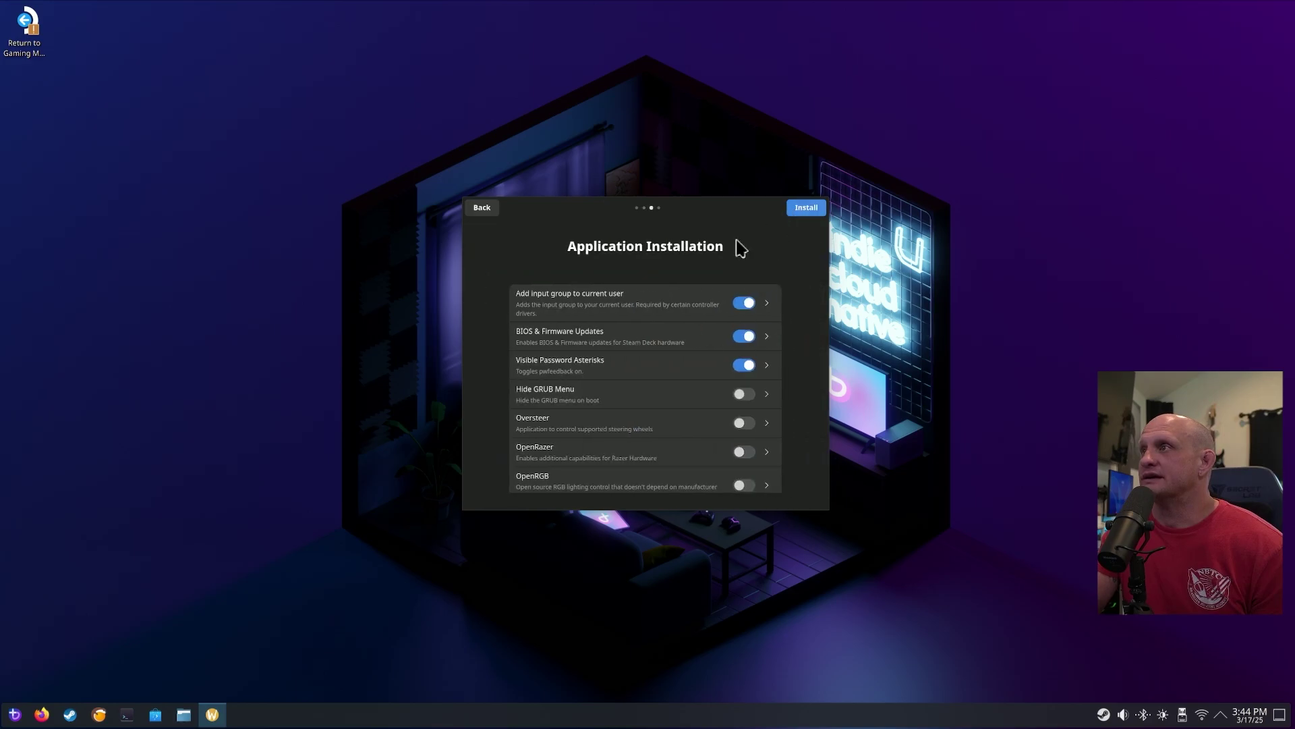
# Enable OpenRazer and Wootility on the Application Installation page and start the installation.
pyautogui.scroll(-3, 649, 385)
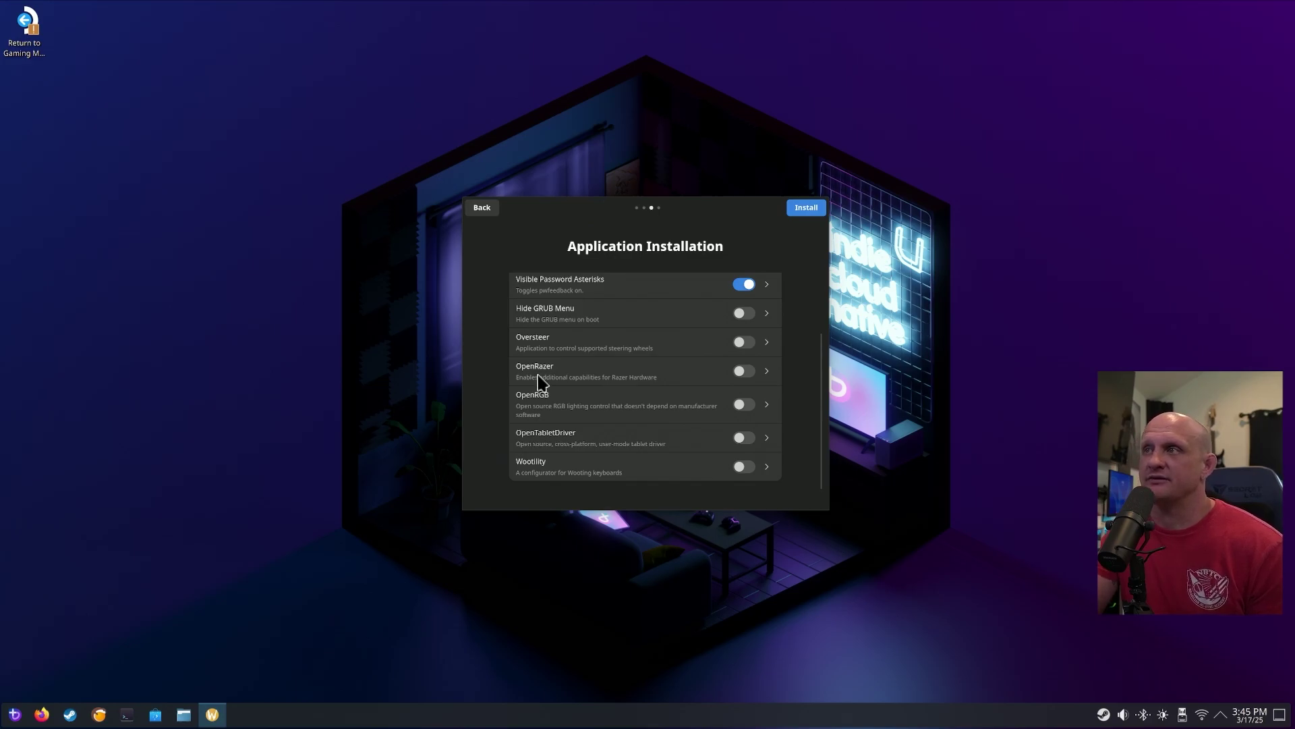
pyautogui.click(745, 371)
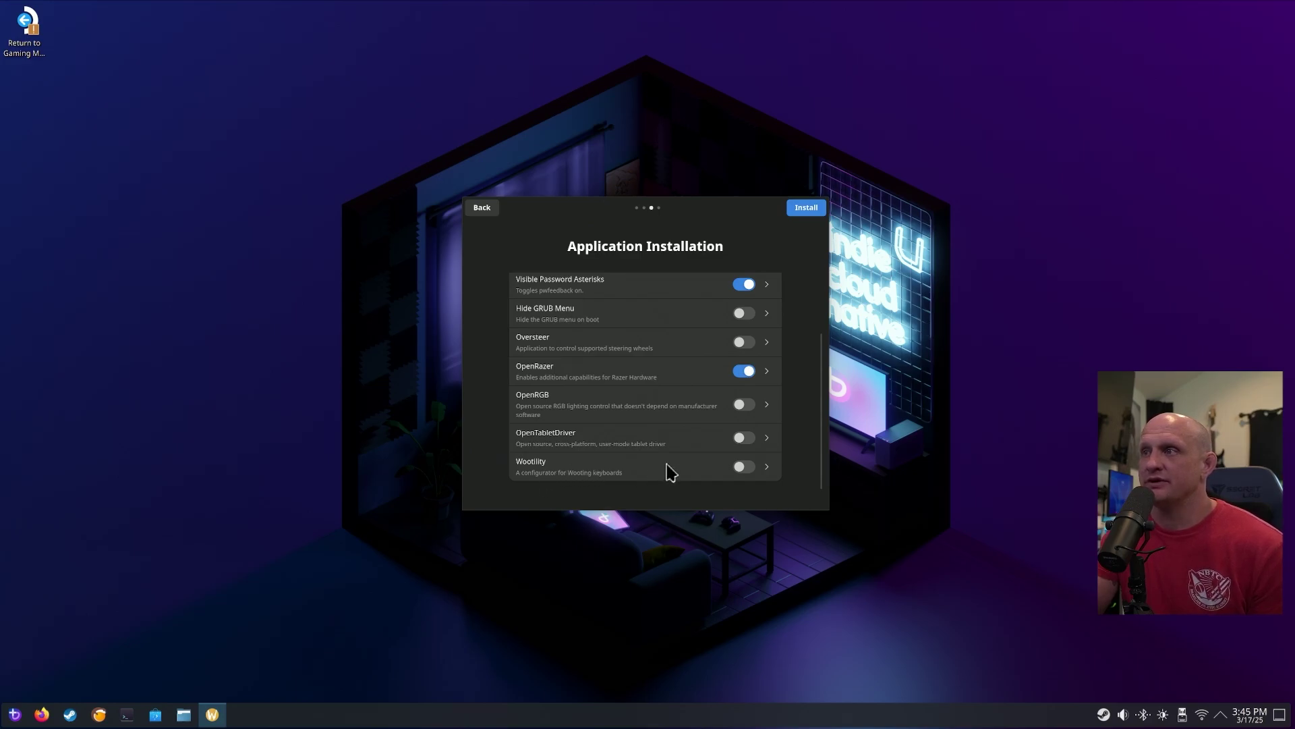
pyautogui.click(744, 466)
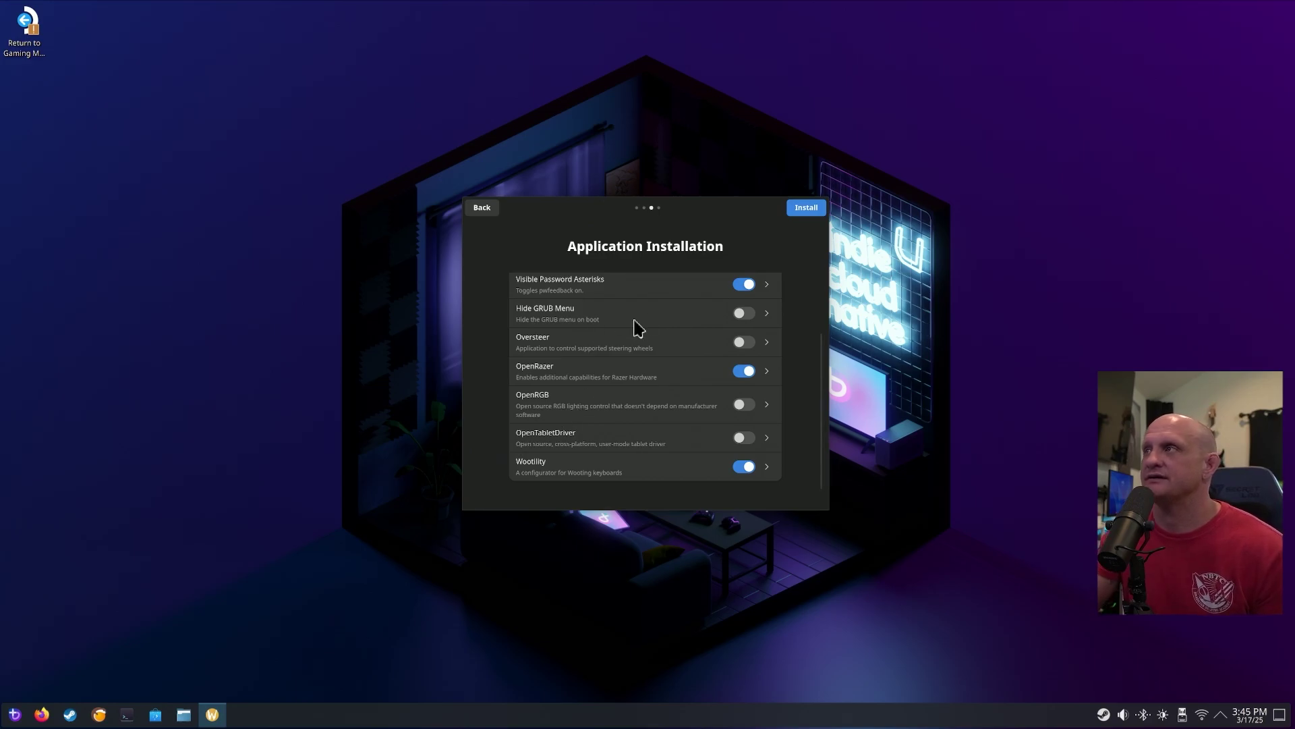
pyautogui.click(805, 209)
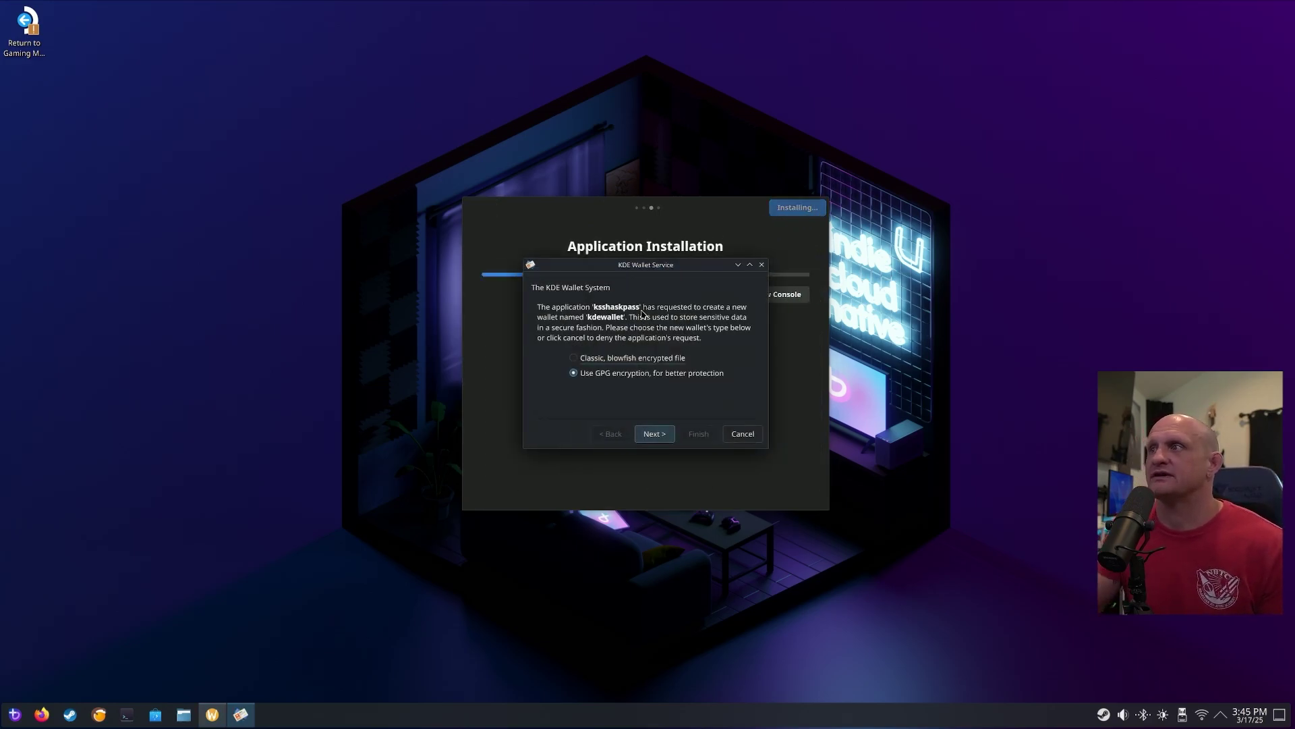
# Decline the KDE wallet creation, dismiss the sudo password prompt, and show the installation console.
pyautogui.click(742, 434)
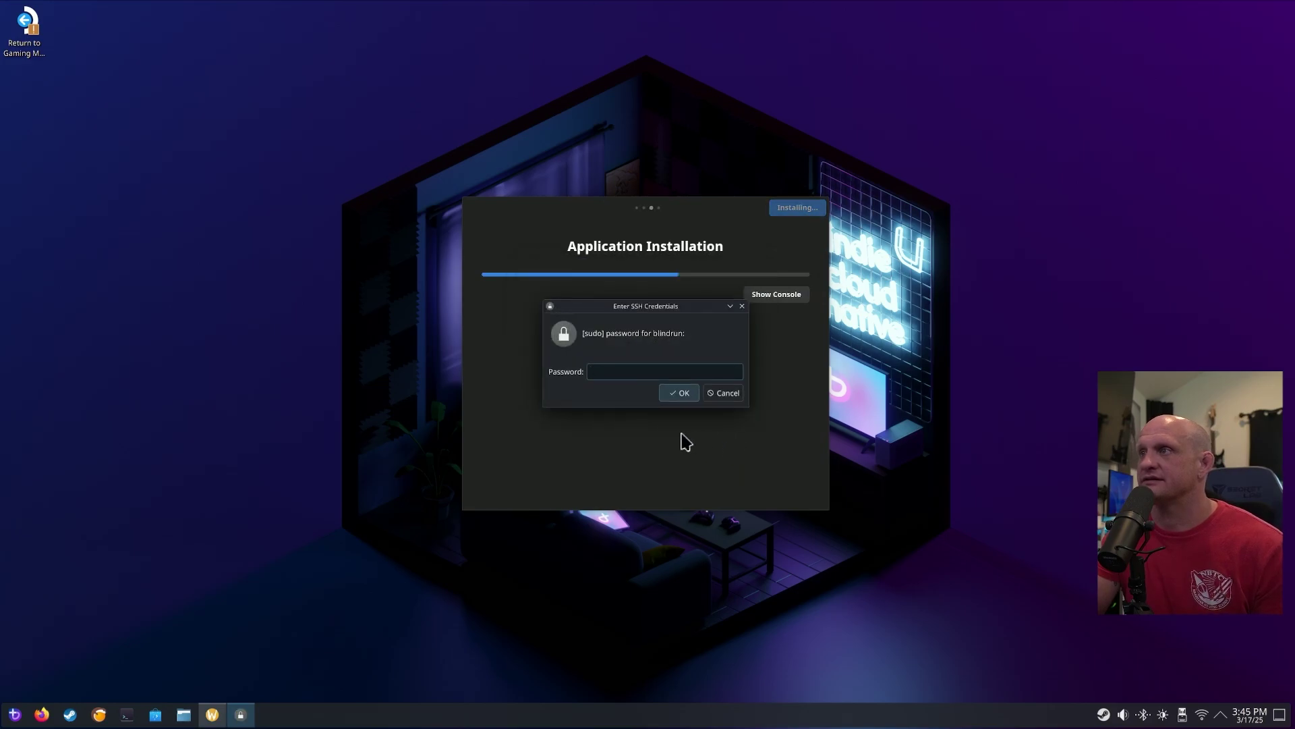
pyautogui.press('Escape')
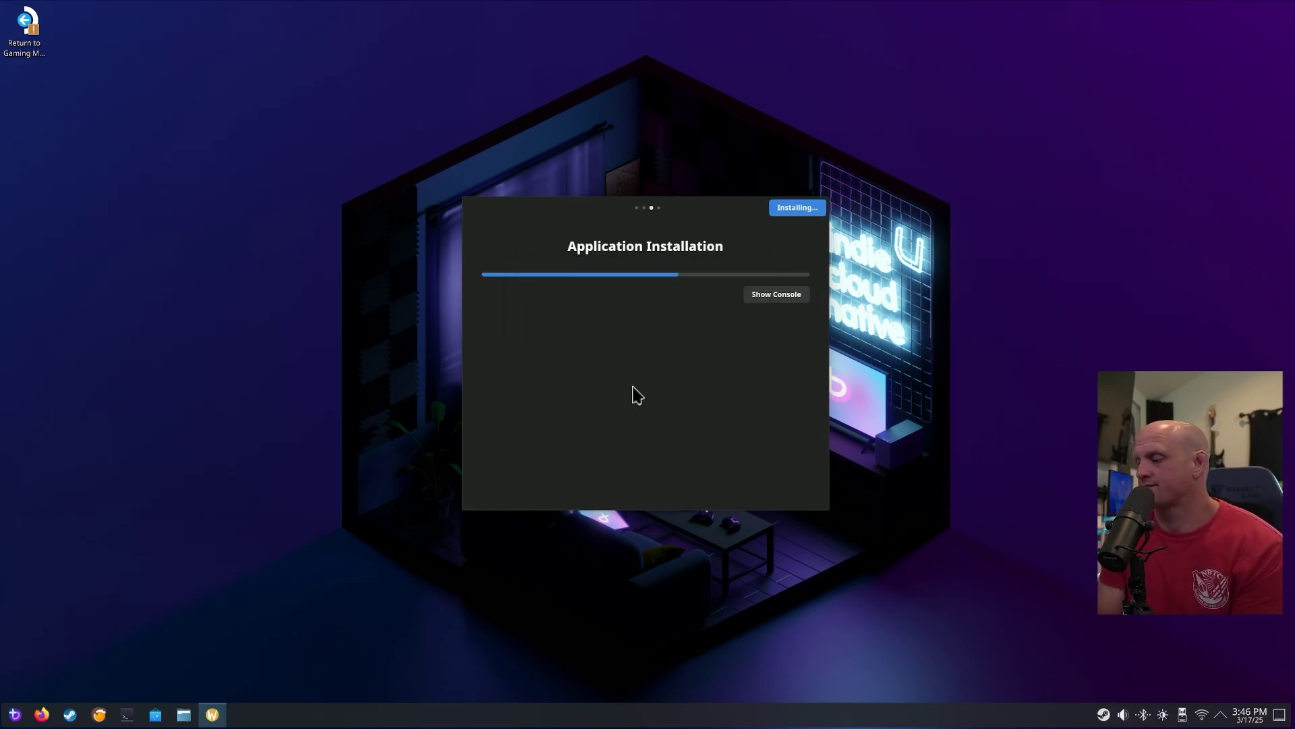
pyautogui.click(765, 296)
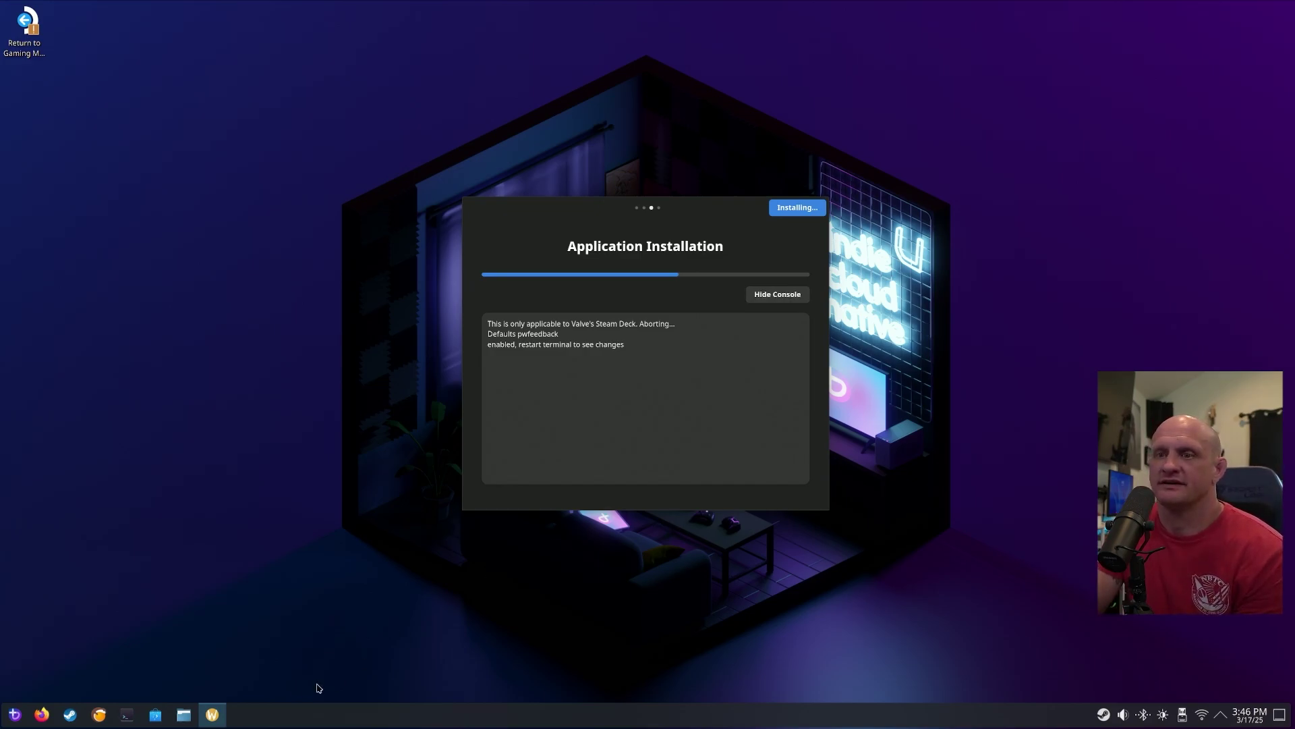
# Close the wootility app window and finish the Bazzite setup utility.
pyautogui.click(127, 714)
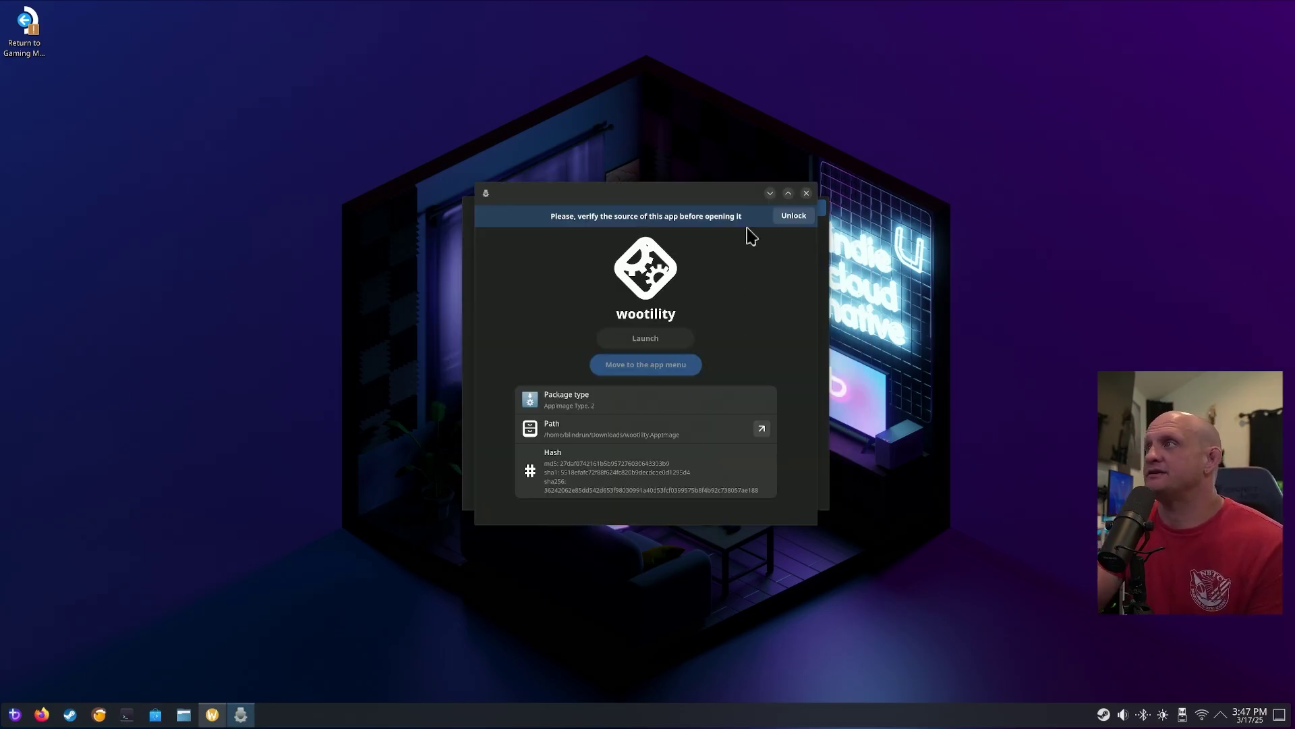
pyautogui.click(806, 194)
pyautogui.click(809, 207)
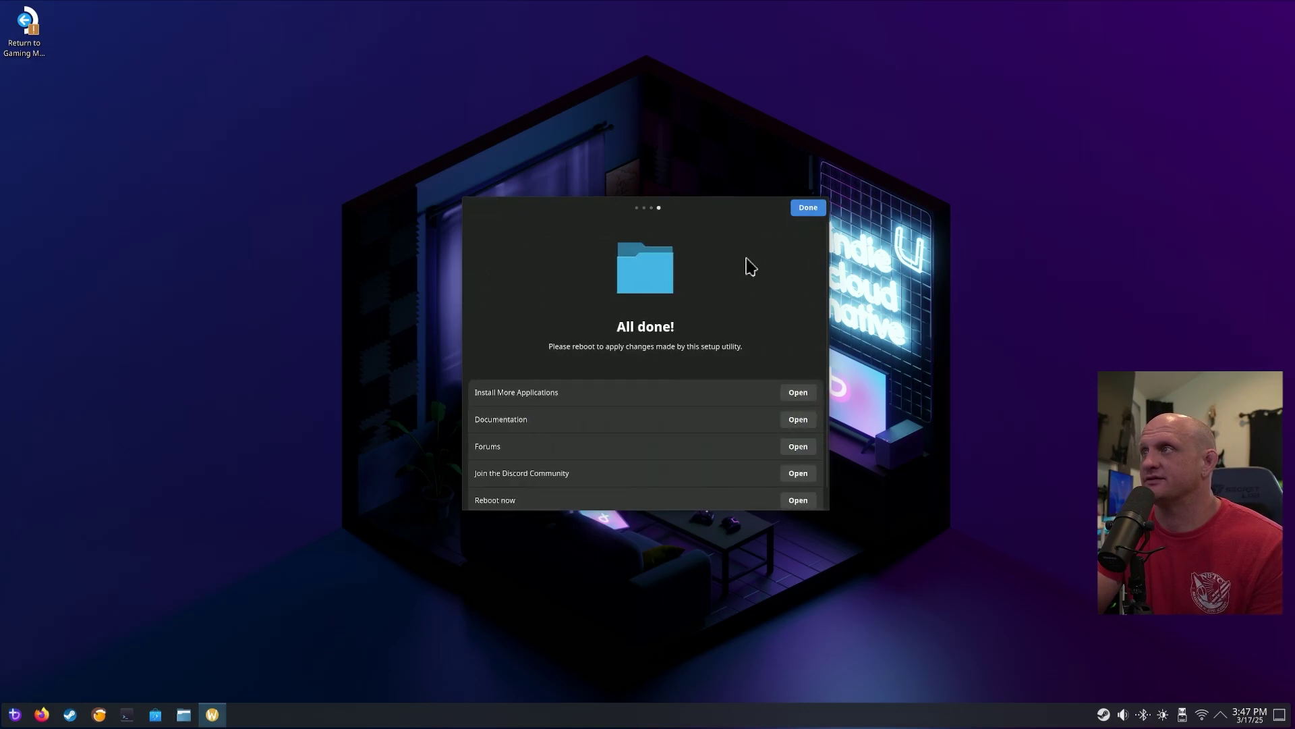
pyautogui.click(807, 208)
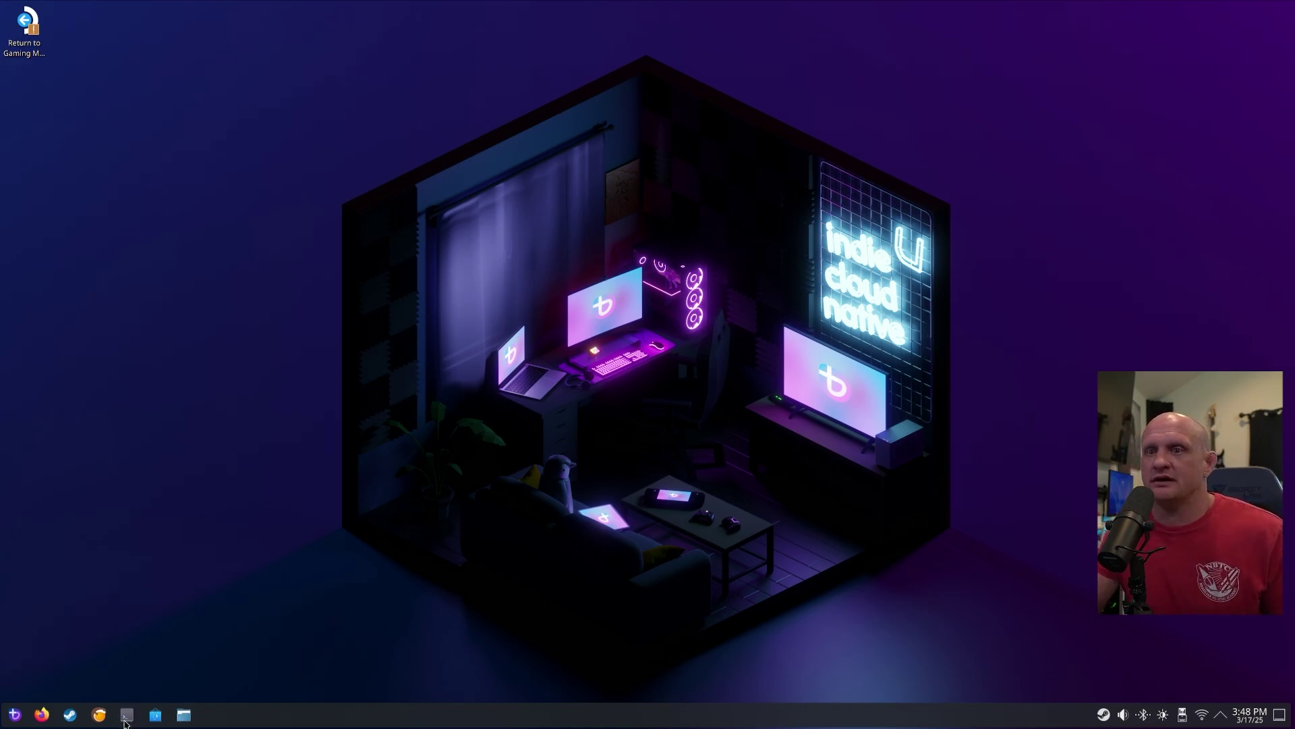
# Find System Update by searching the applications for "update", run it with the answer "yes", and choose Reboot at the summary.
pyautogui.click(13, 716)
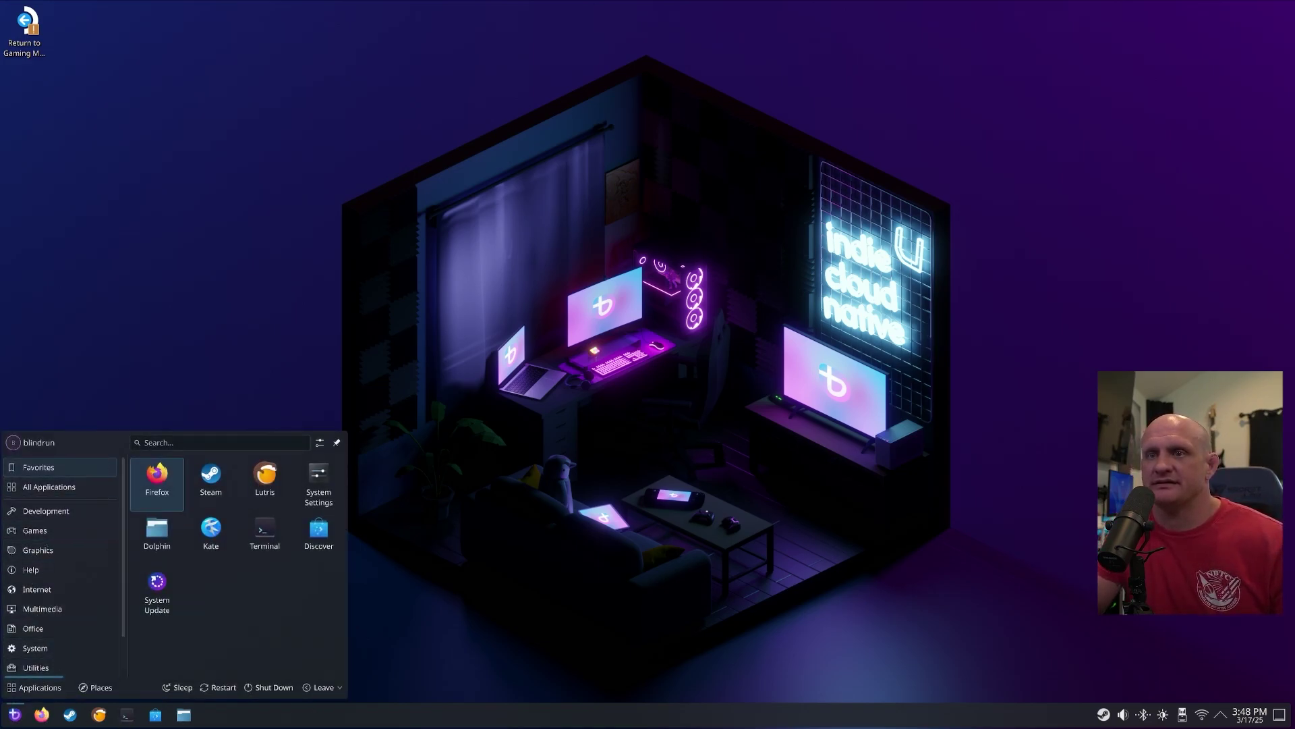
pyautogui.click(169, 437)
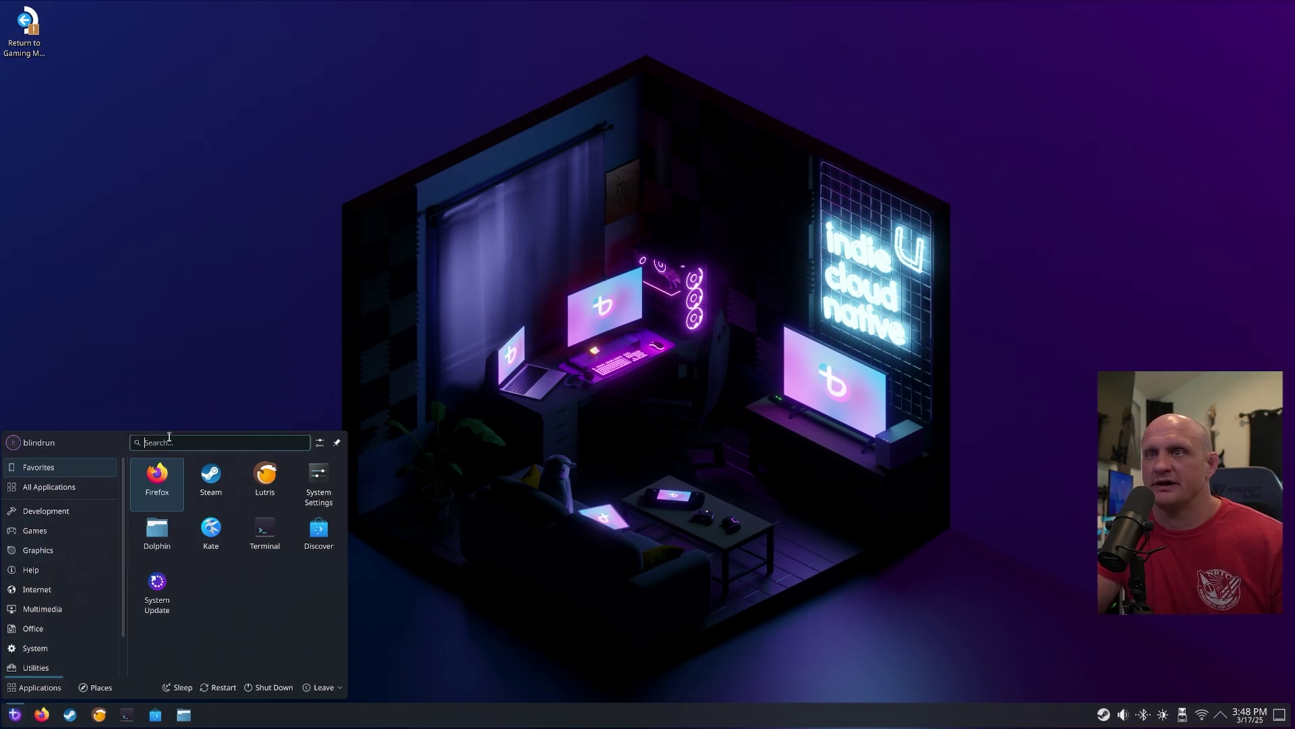
pyautogui.write('update')
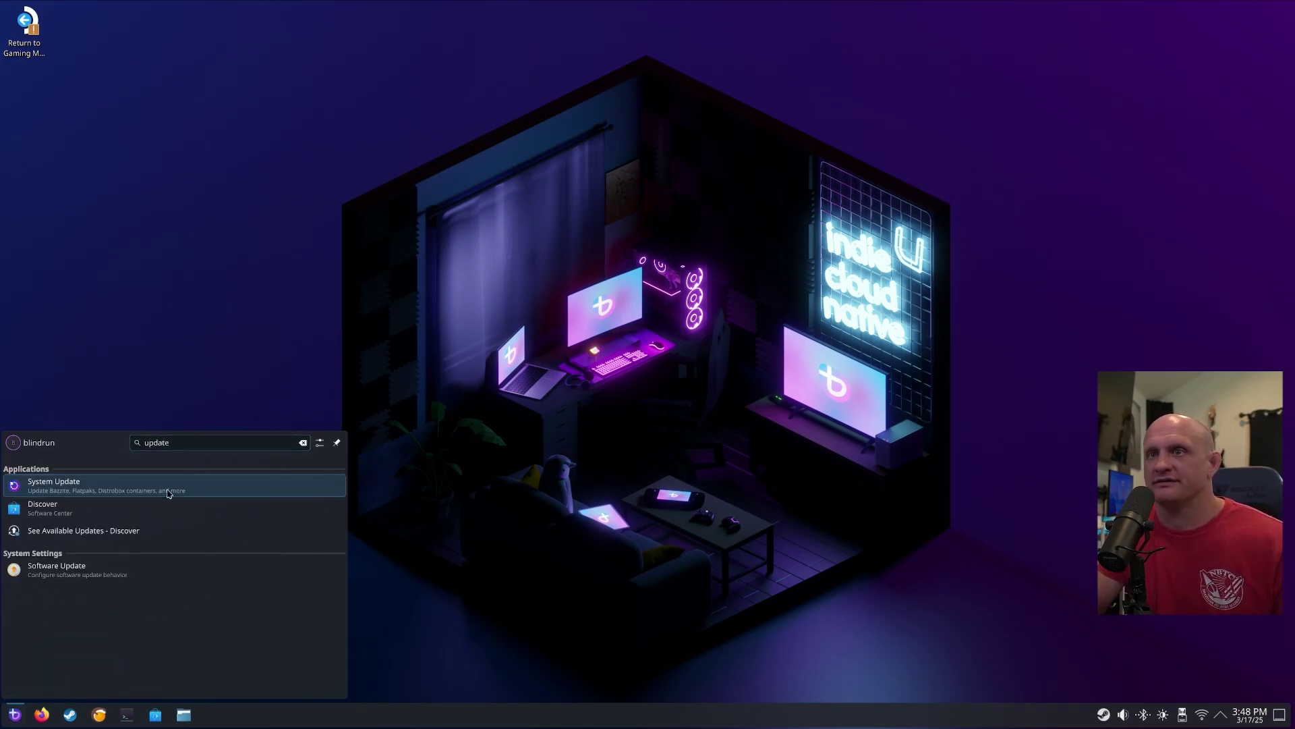
pyautogui.click(168, 489)
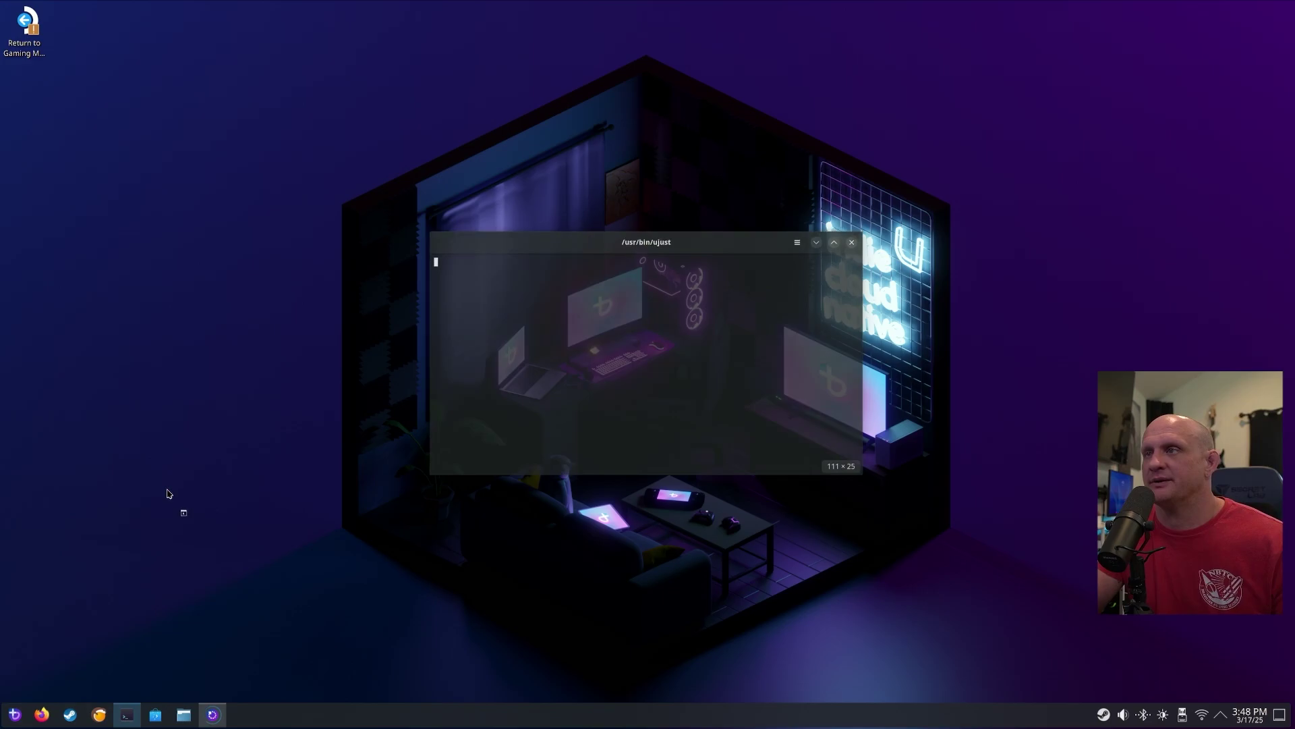
pyautogui.write('yes')
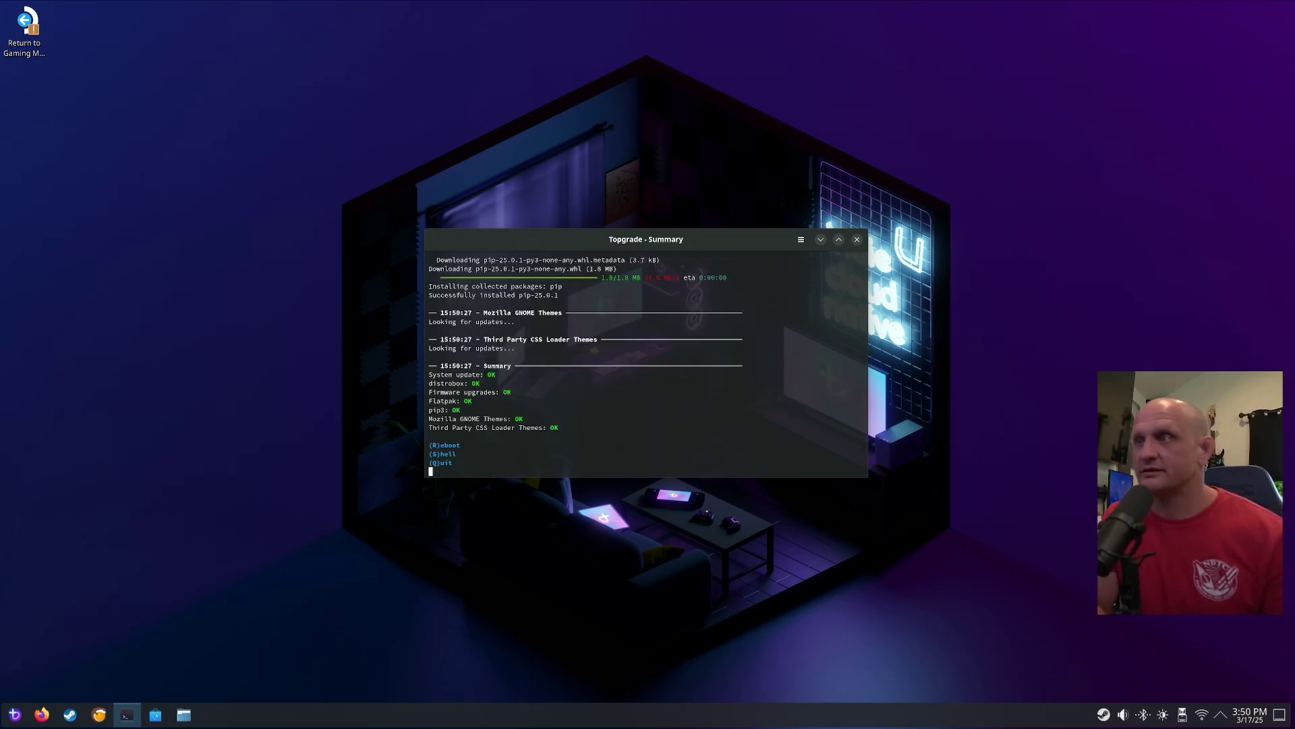
pyautogui.press('r')
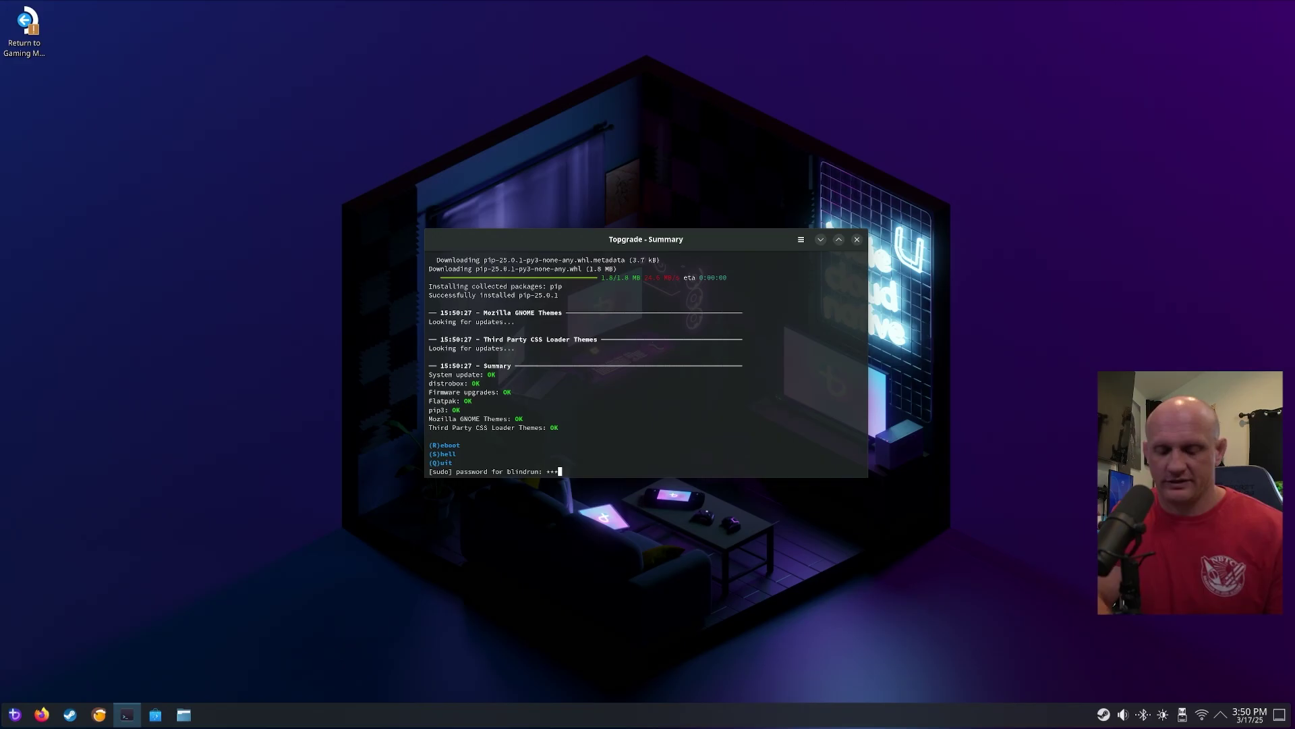